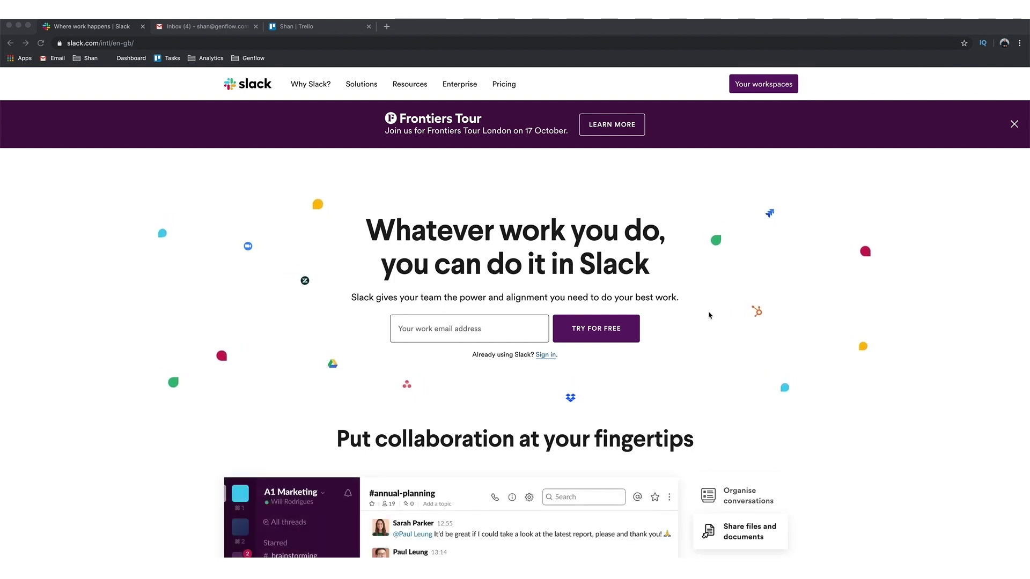
Look through the Slack homepage, from the collaboration features and enterprise section to the customer stories and blog articles.
scroll(370, 344, "down", 2)
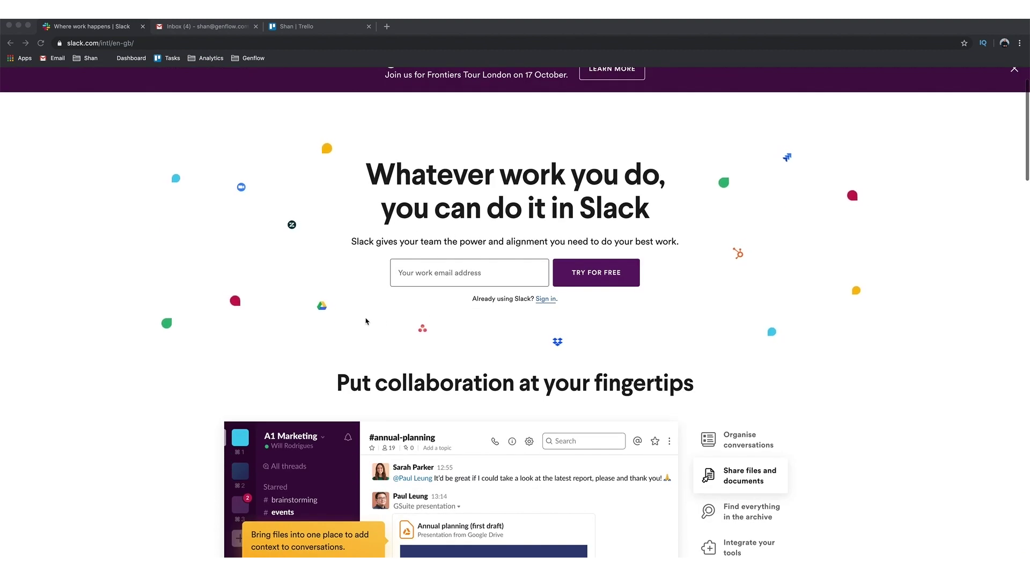
scroll(380, 323, "down", 10)
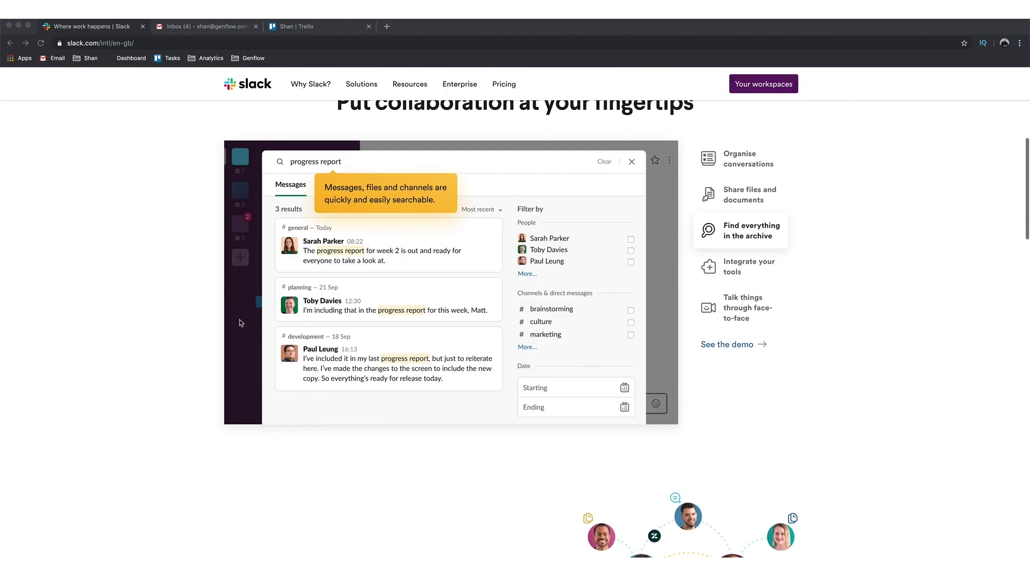
scroll(241, 323, "up", 1)
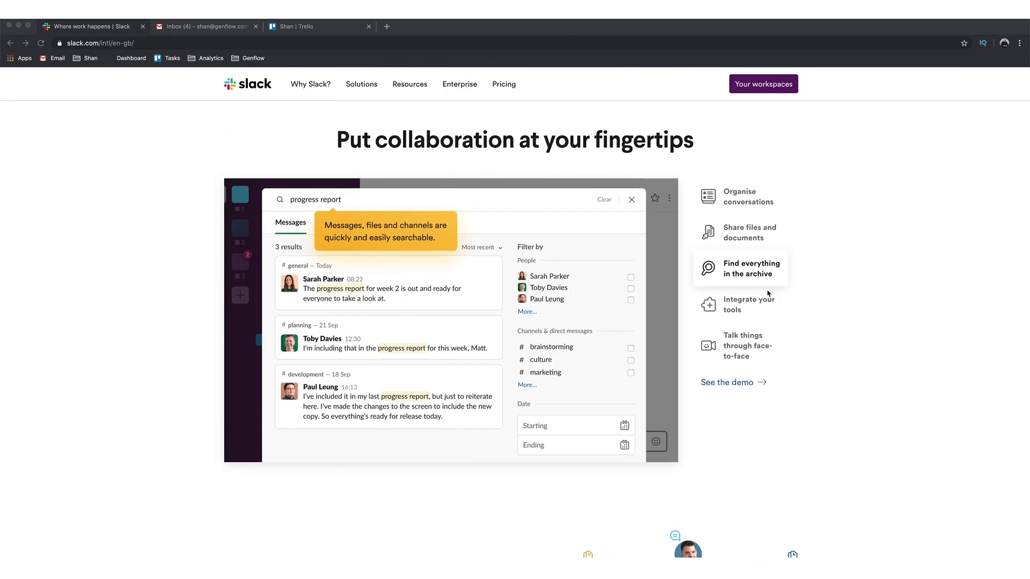
scroll(809, 320, "down", 15)
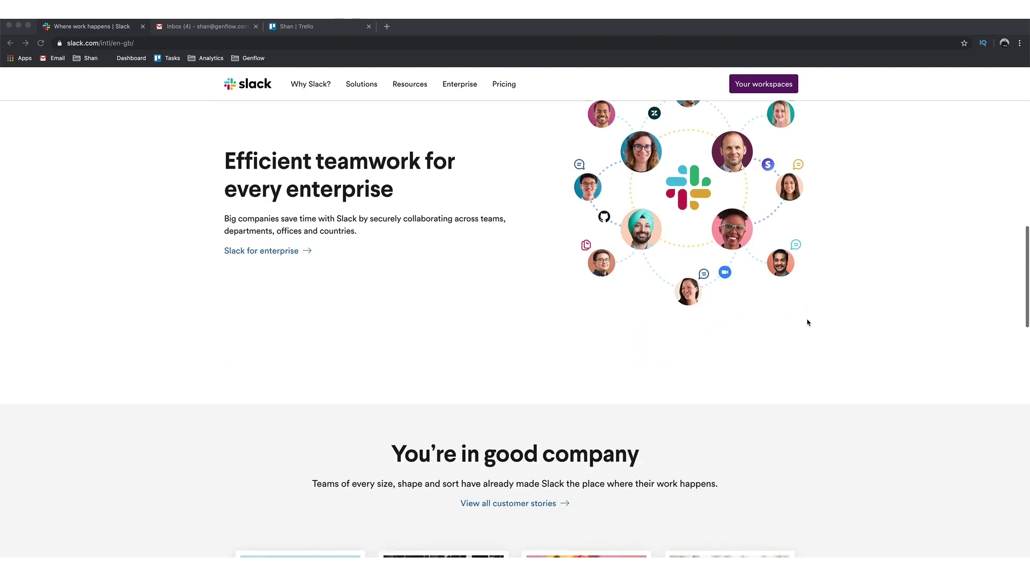
scroll(807, 322, "up", 1)
scroll(514, 270, "down", 1)
scroll(517, 275, "down", 12)
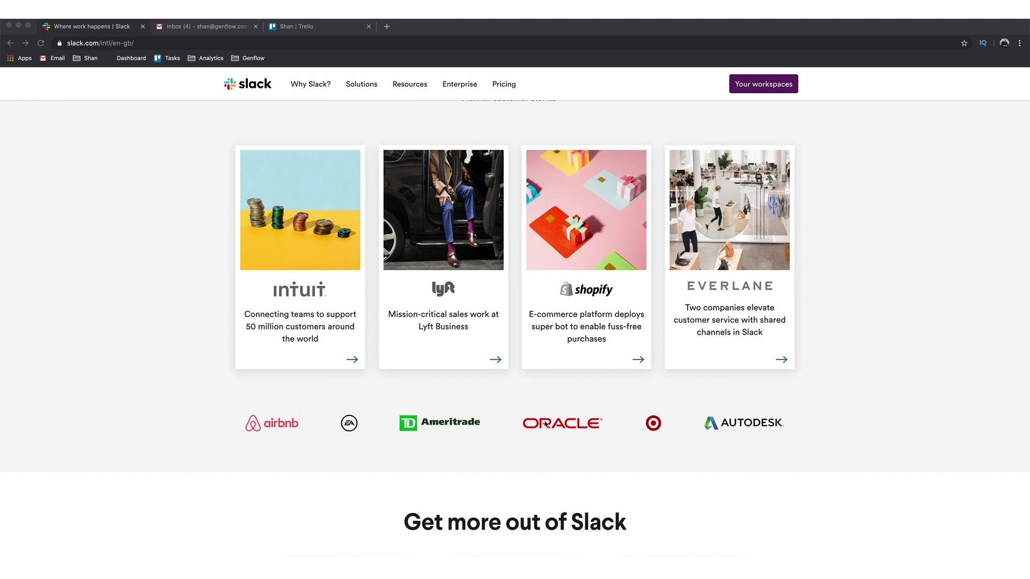
scroll(915, 360, "down", 14)
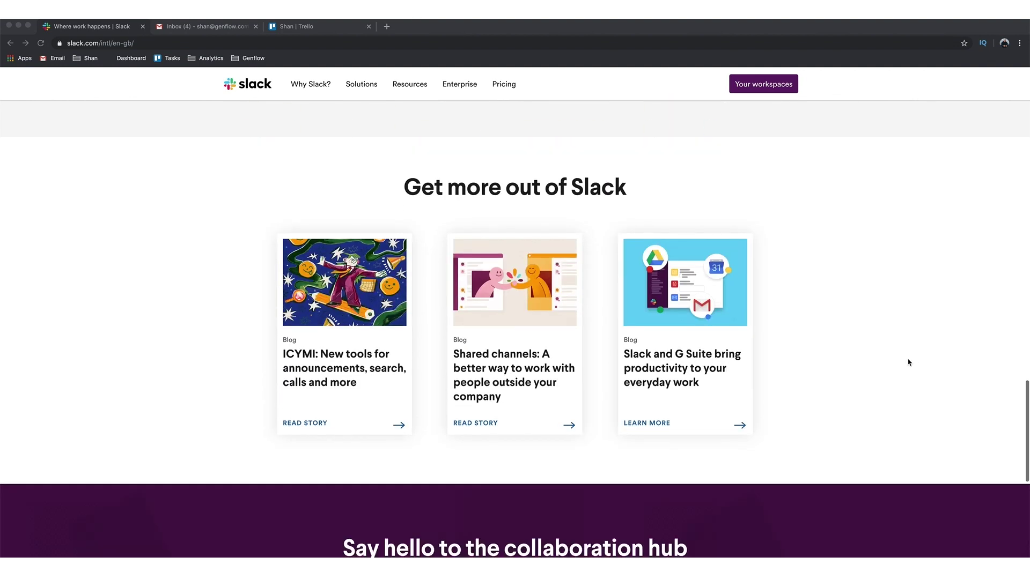
scroll(909, 363, "down", 6)
key("Home")
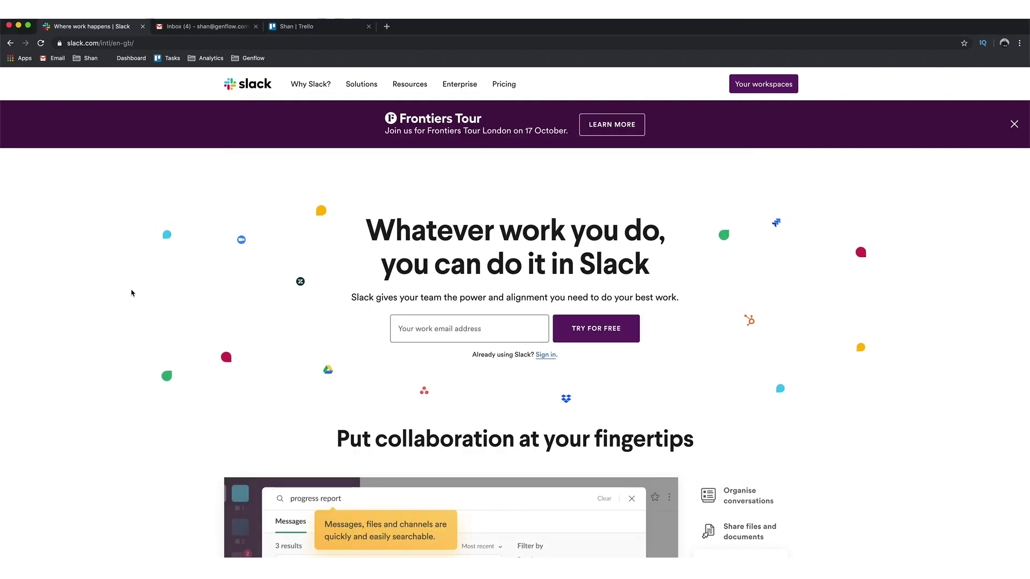
scroll(304, 310, "down", 4)
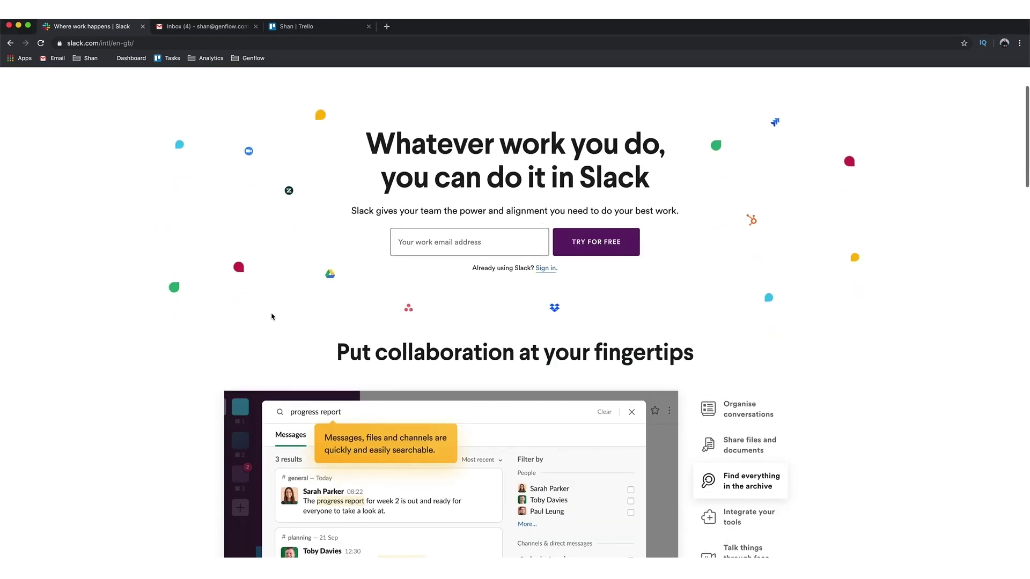
scroll(270, 317, "up", 4)
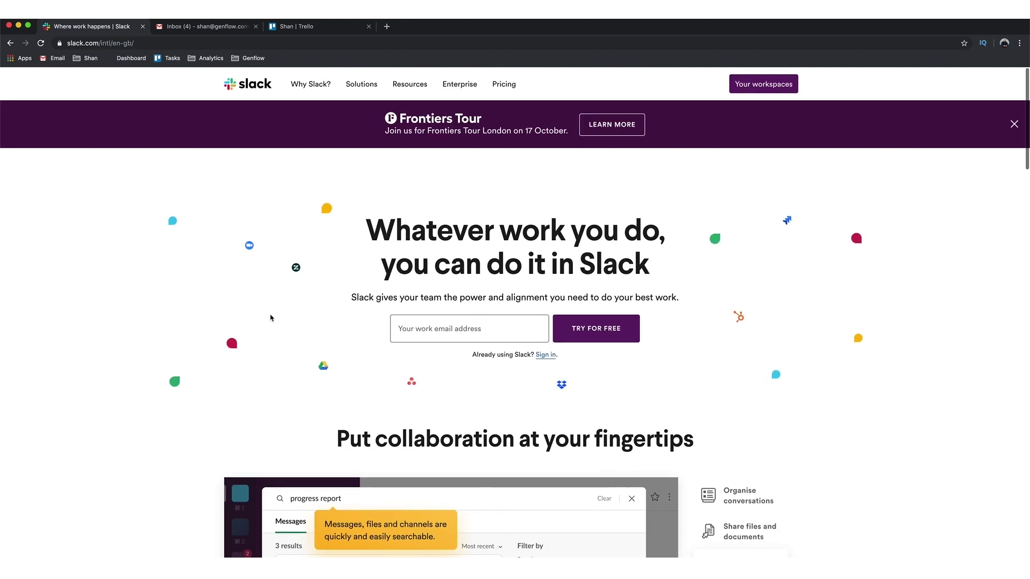
scroll(271, 317, "down", 13)
scroll(269, 314, "up", 10)
scroll(265, 310, "up", 3)
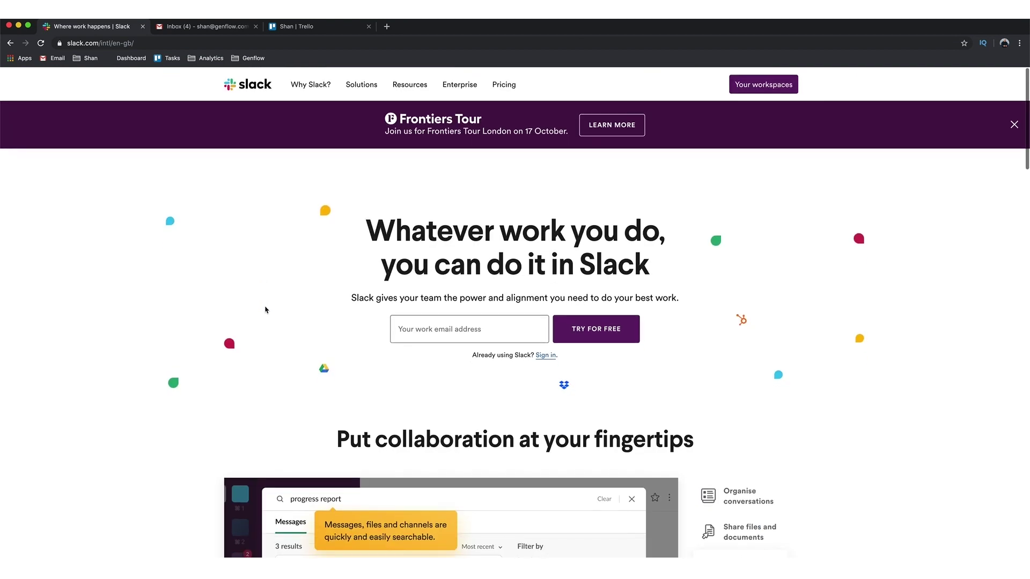
scroll(266, 310, "down", 1)
scroll(266, 310, "down", 8)
scroll(266, 310, "down", 1)
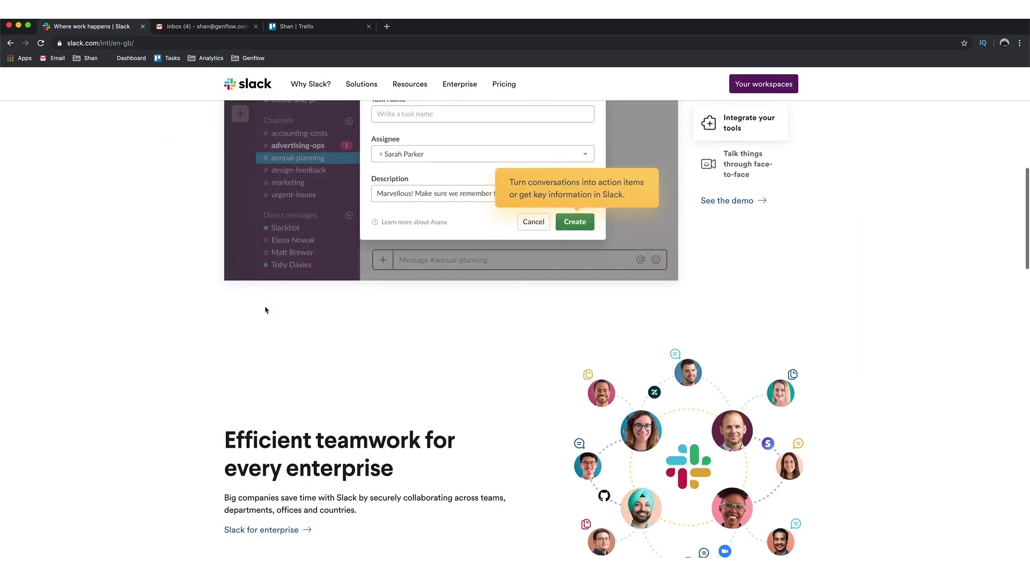
scroll(266, 310, "up", 4)
scroll(265, 309, "up", 5)
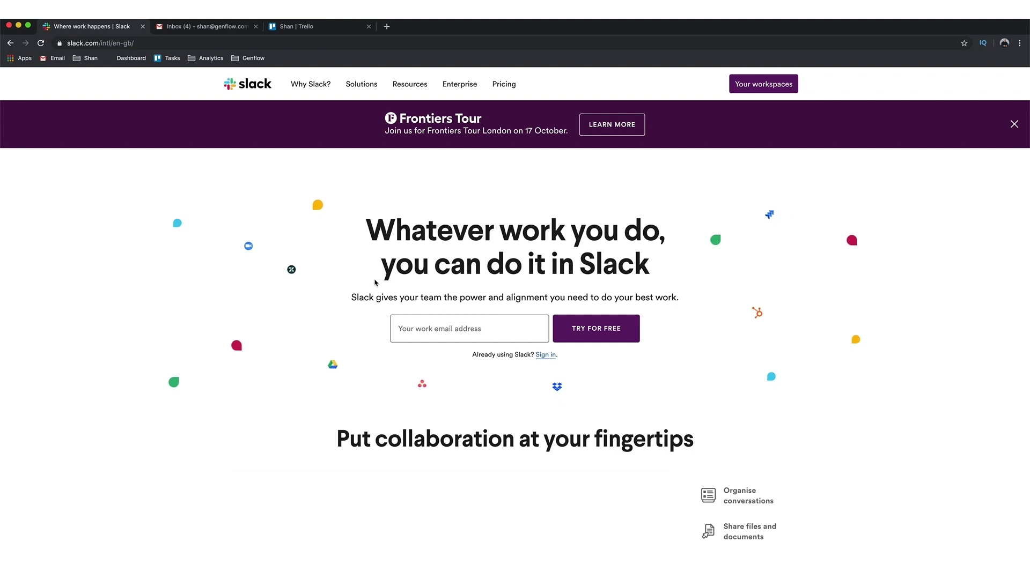
scroll(386, 287, "down", 15)
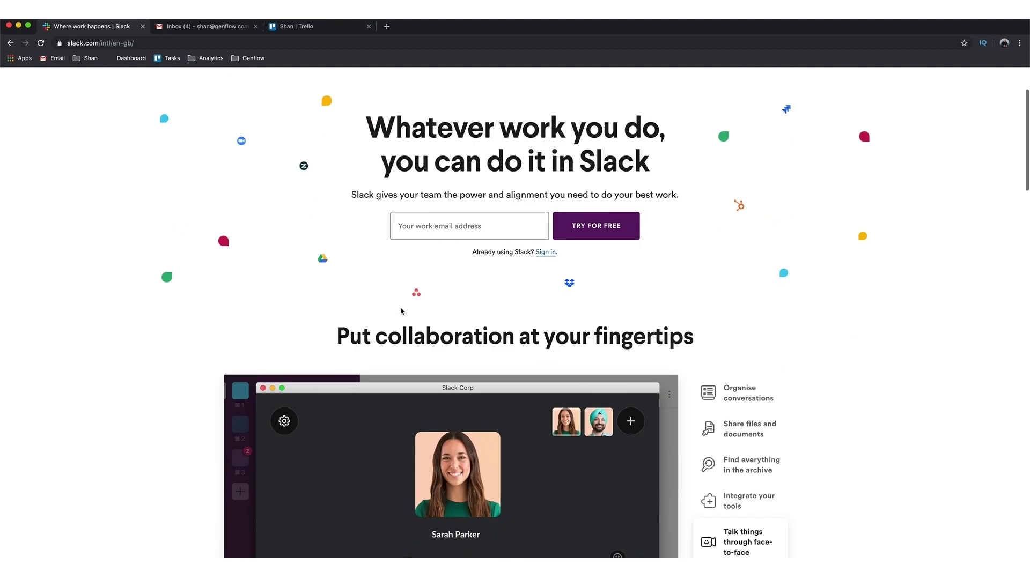
scroll(387, 312, "up", 10)
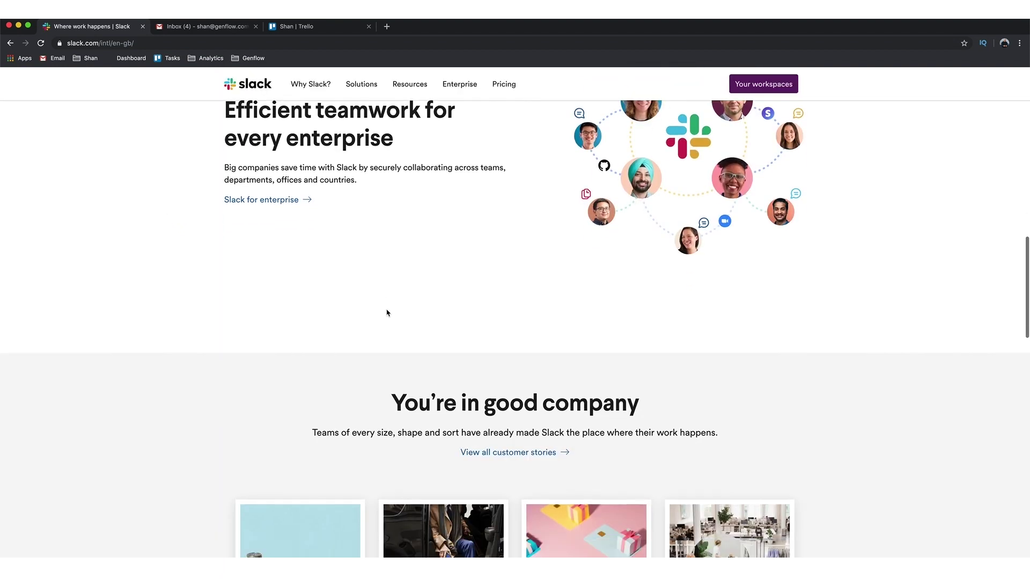
scroll(387, 311, "up", 5)
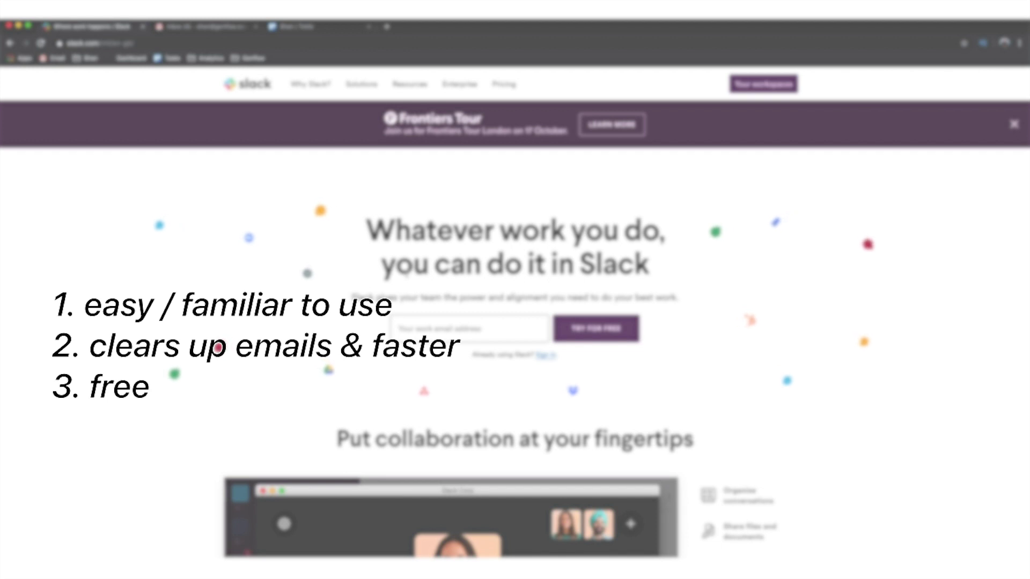
scroll(384, 286, "down", 8)
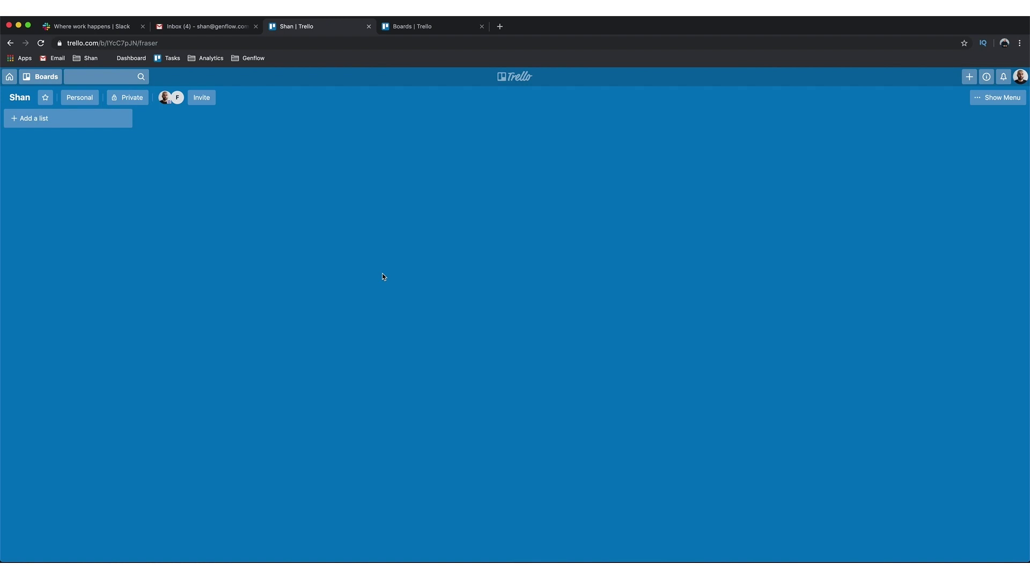
Add a list titled To Do to the empty Trello board and create its first card, Tasks.
left_click(62, 123)
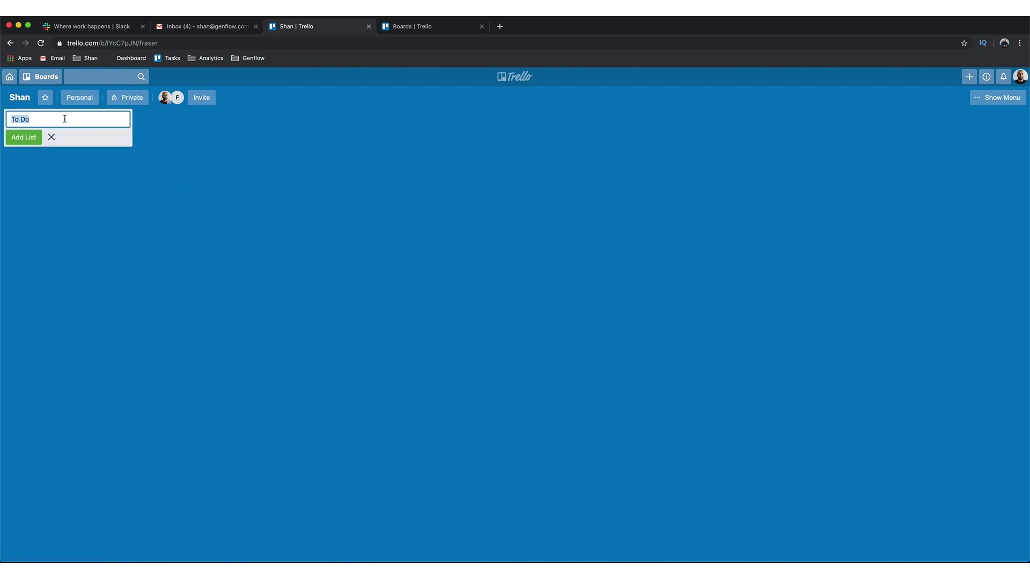
key("Return")
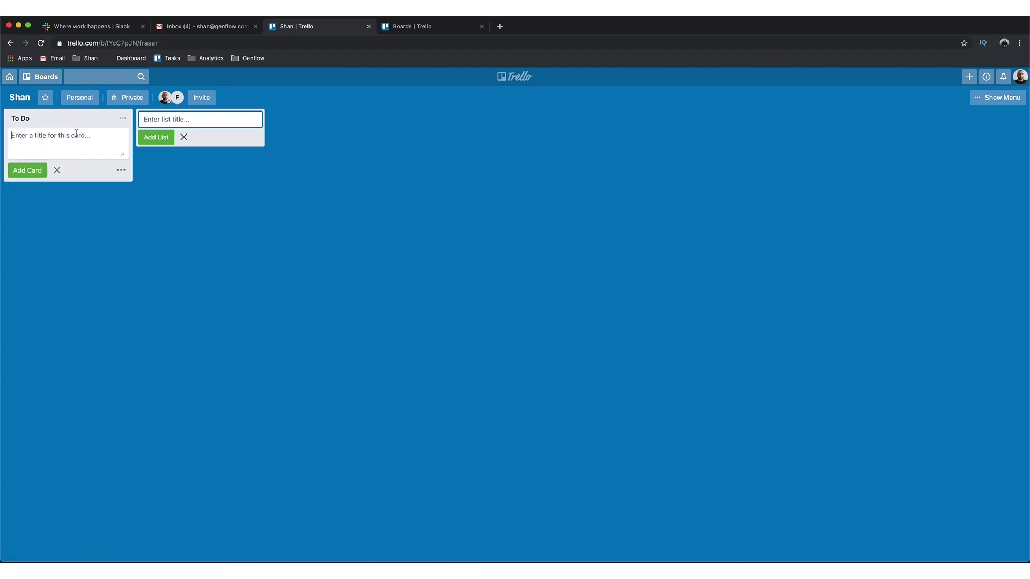
type("Tasks")
key("Return")
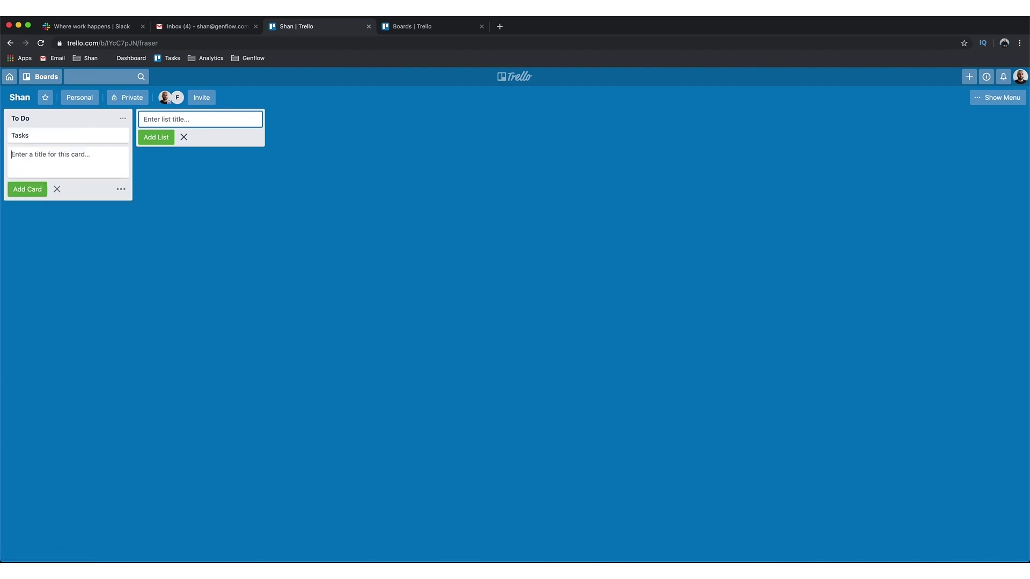
left_click(196, 239)
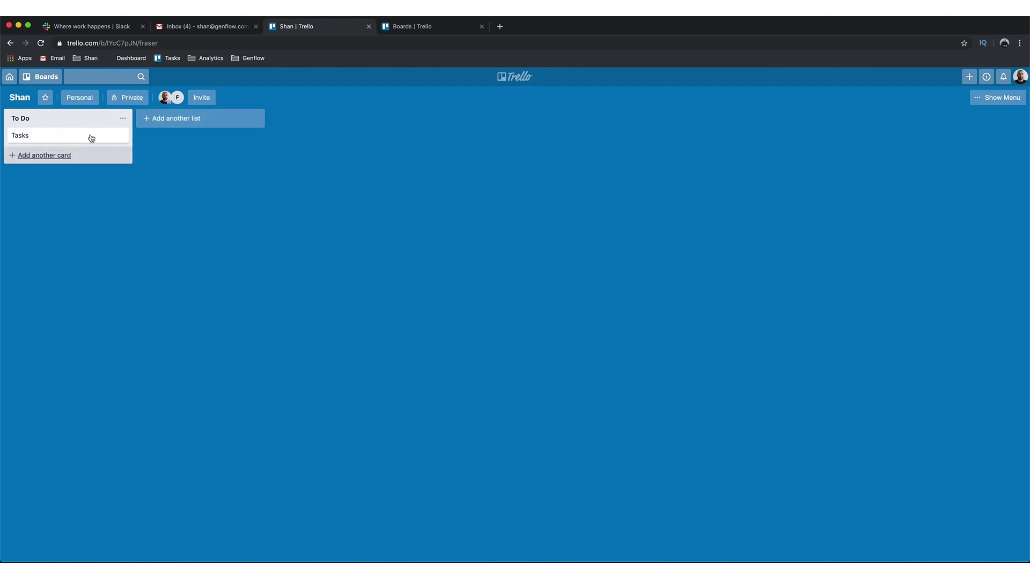
Add the cards Website, Manufacturer and PR Agency to the To Do list.
left_click(86, 162)
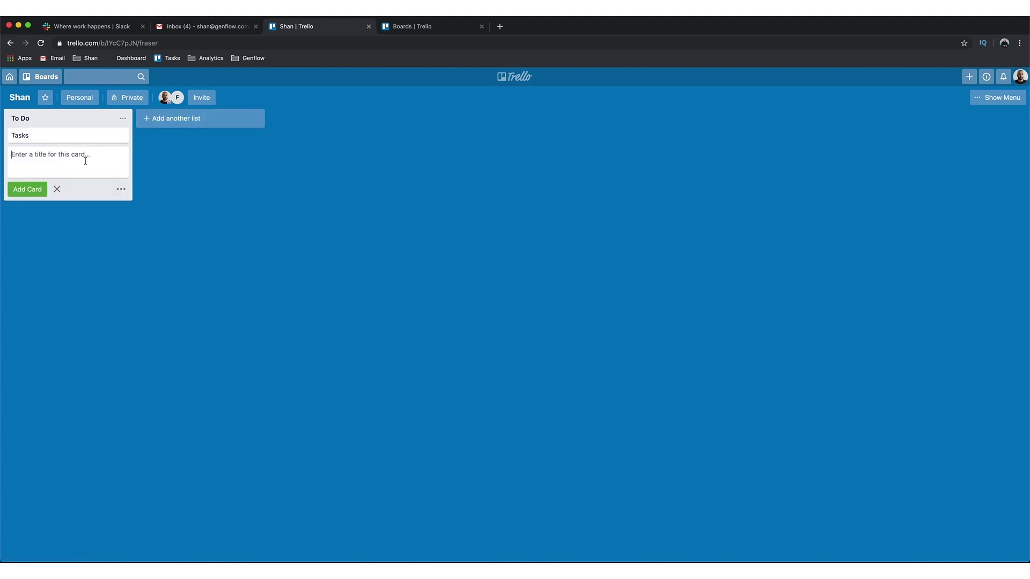
type("Website")
key("Return")
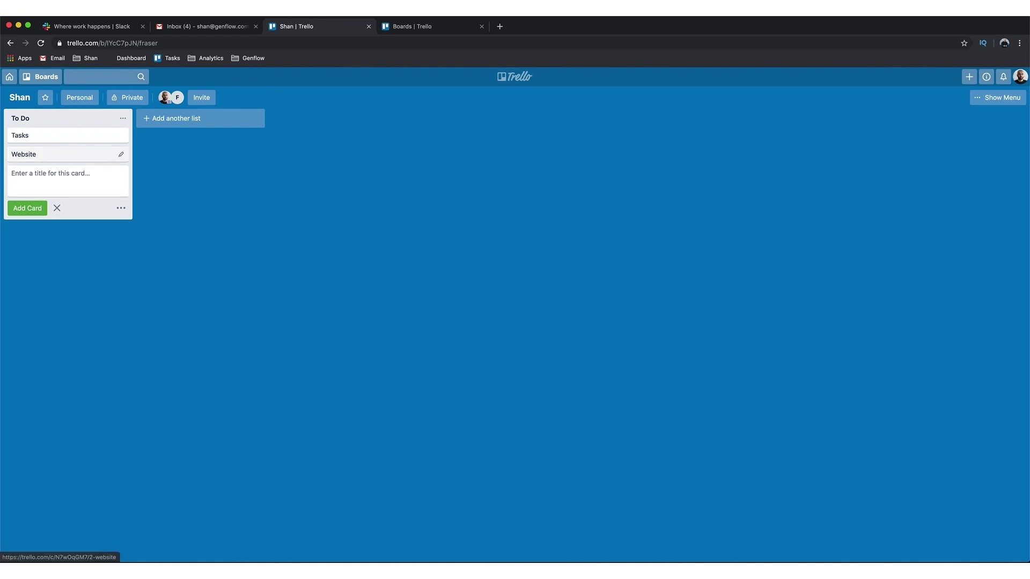
type("Manufacturer")
key("Return")
type("PR Agency")
key("Return")
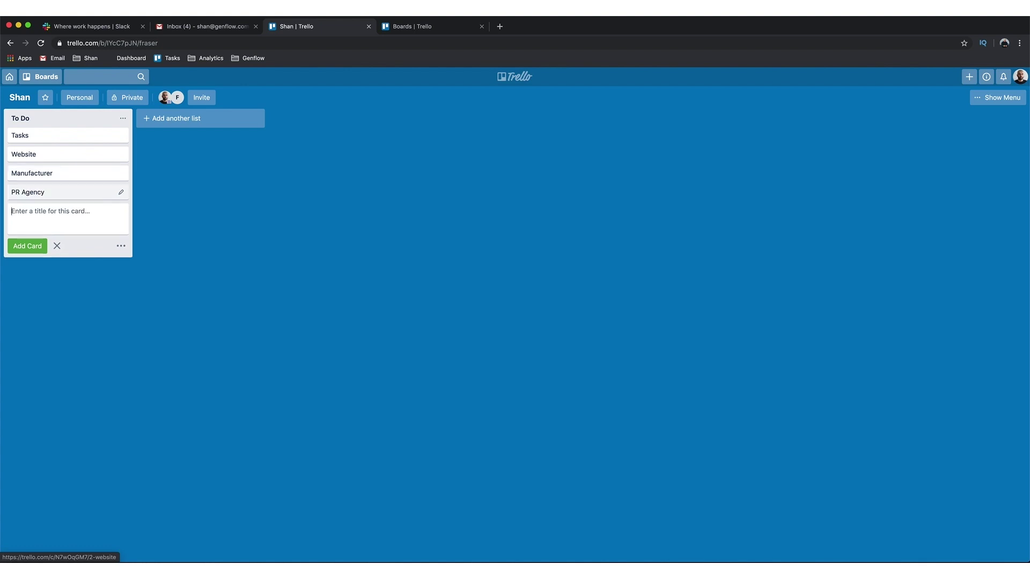
Add the cards Film content, Hire 2 people for marketing and Get an Accountant to the To Do list.
type("Film content")
key("Return")
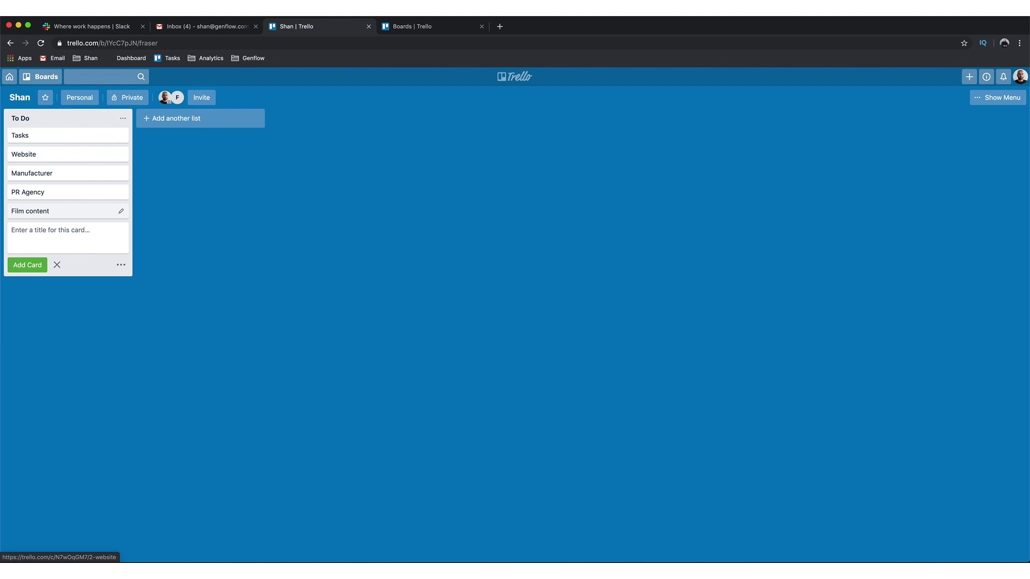
type("Hir")
type("e 2 people for marketing")
key("Return")
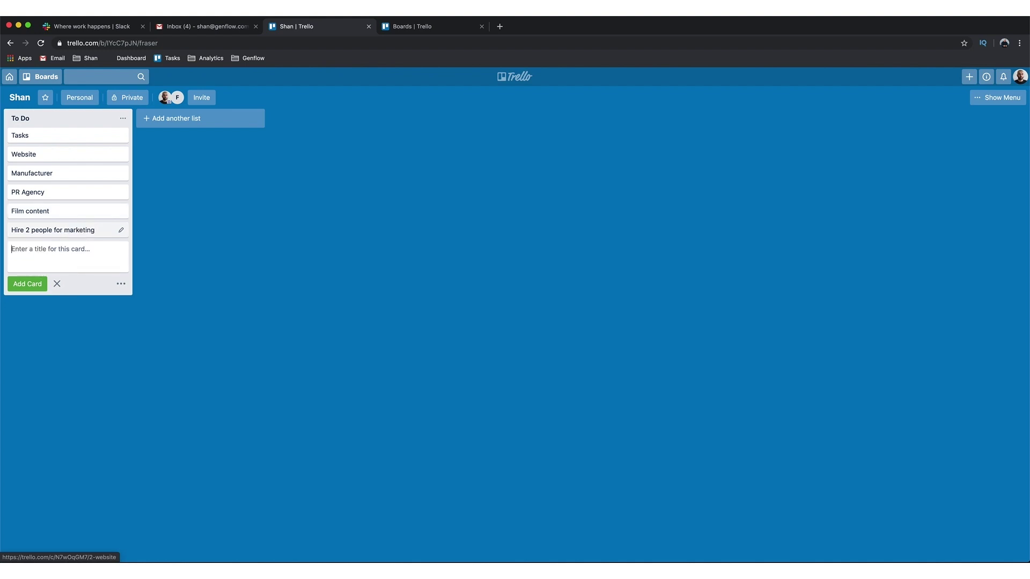
type("Get an Accountant")
key("Return")
left_click(304, 184)
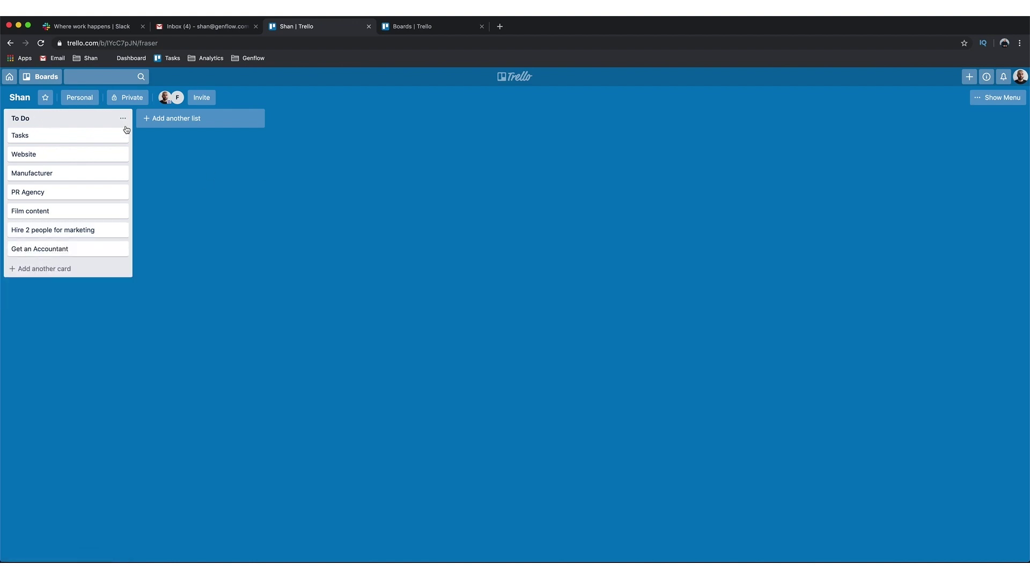
Create a This Week list and move the Film content and Get an Accountant cards into it.
left_click(177, 122)
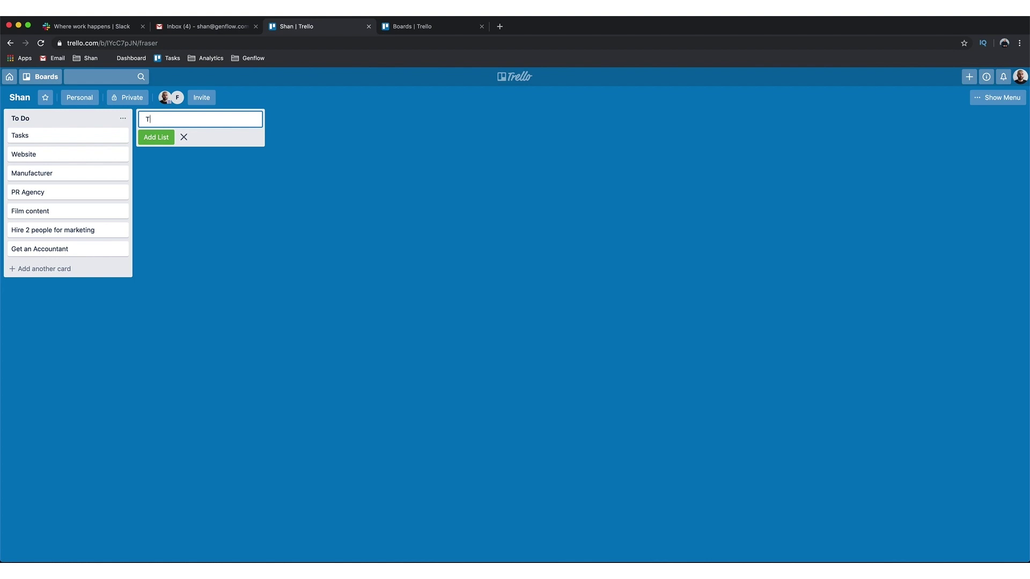
type("This Week")
key("Return")
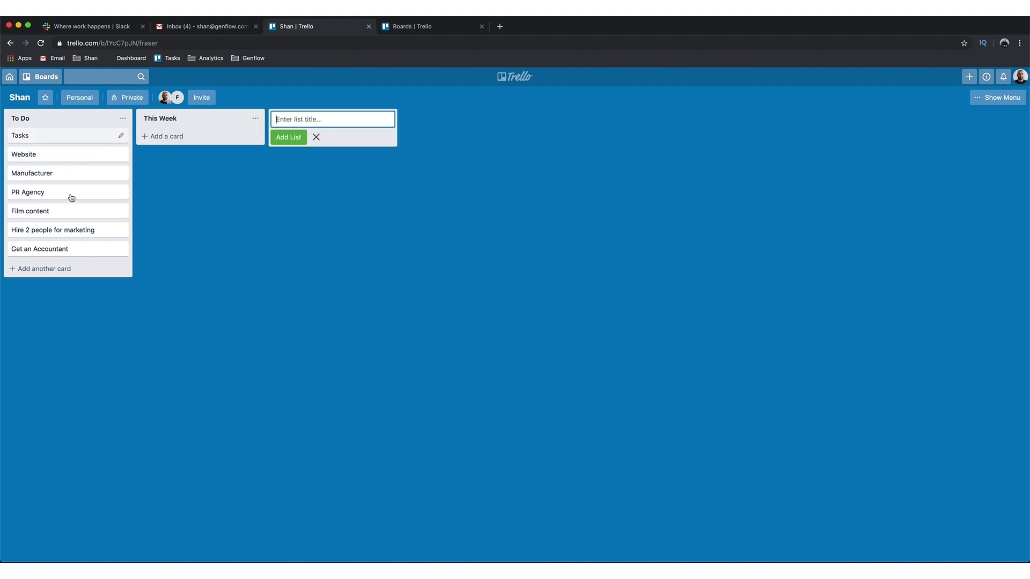
left_click_drag(81, 215, 188, 152)
left_click_drag(72, 234, 241, 166)
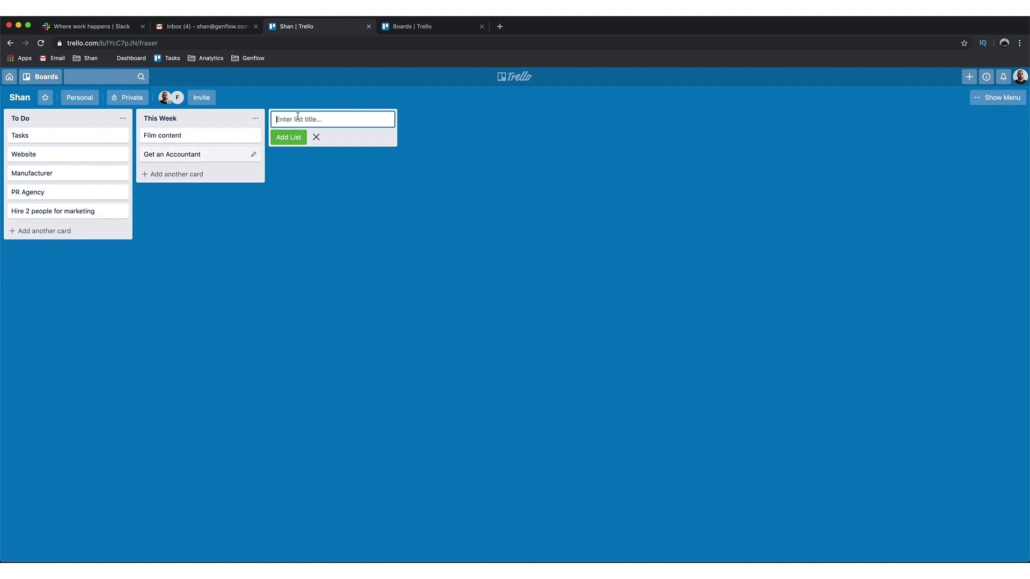
Create an In progress list and move the Film content card into it.
type("In progress")
key("Return")
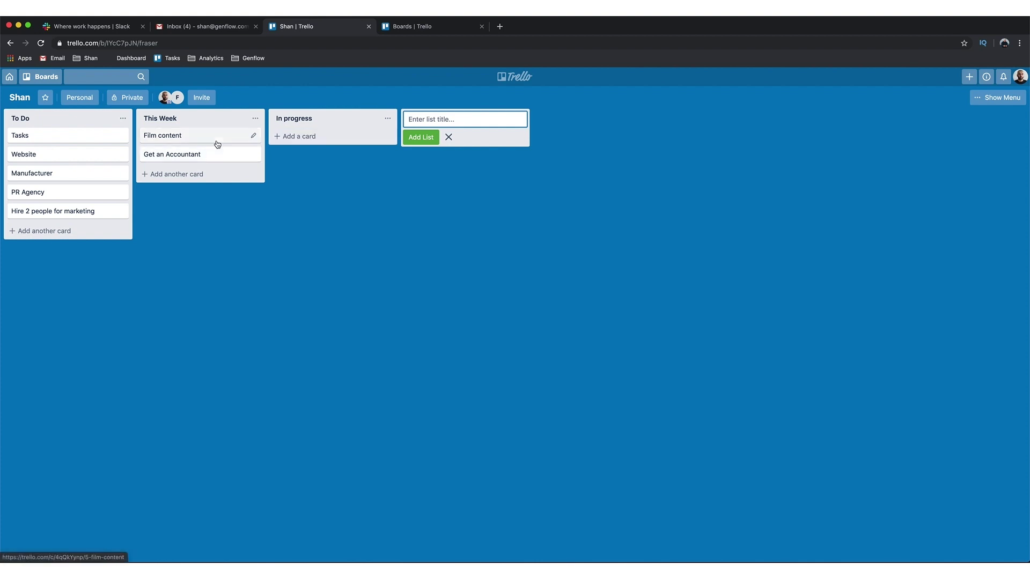
left_click_drag(201, 140, 332, 140)
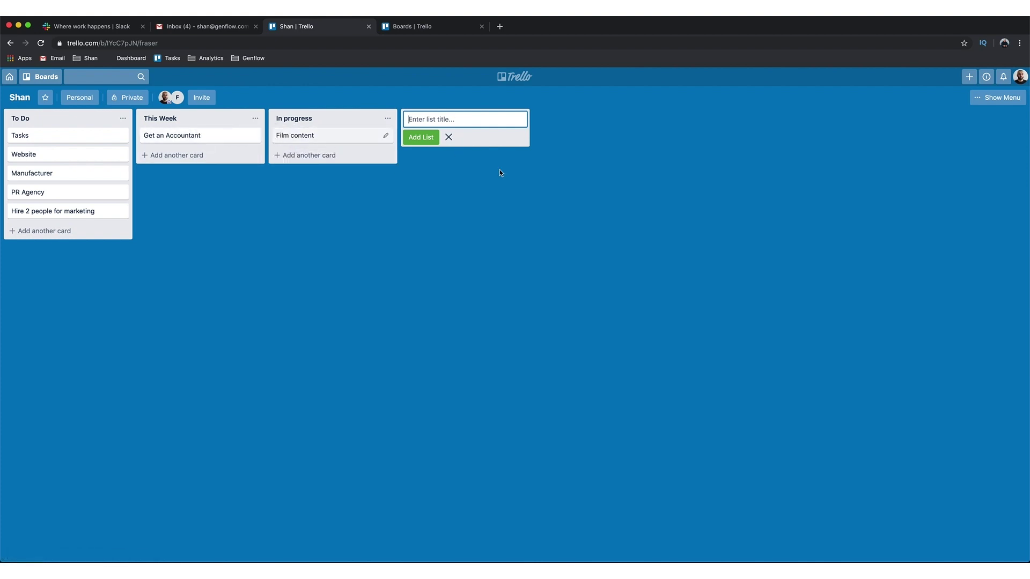
Add two more lists titled In review and Completed to the board.
type("I")
key("BackSpace")
type("In review")
key("Return")
type("Completed")
key("Return")
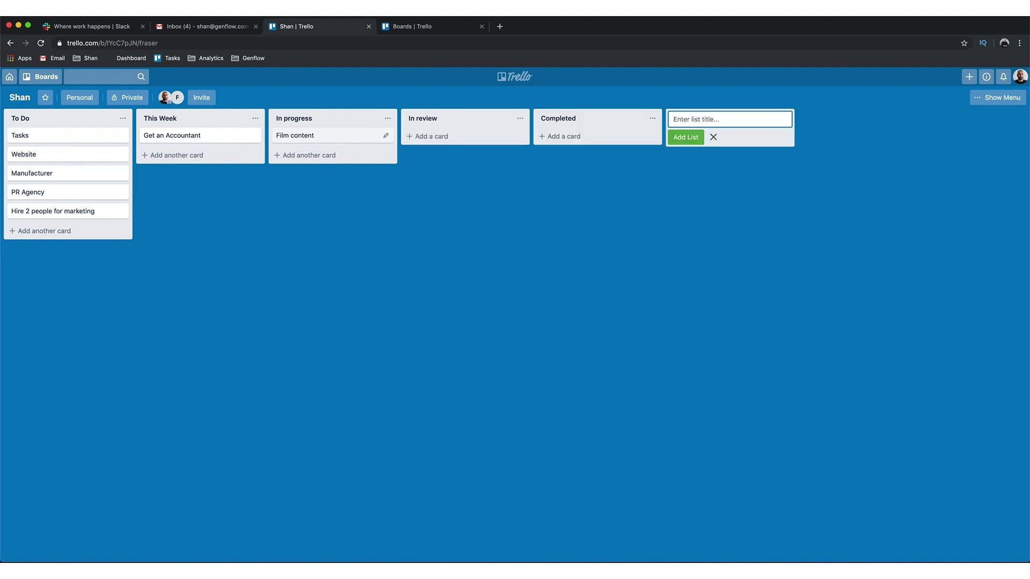
key("Escape")
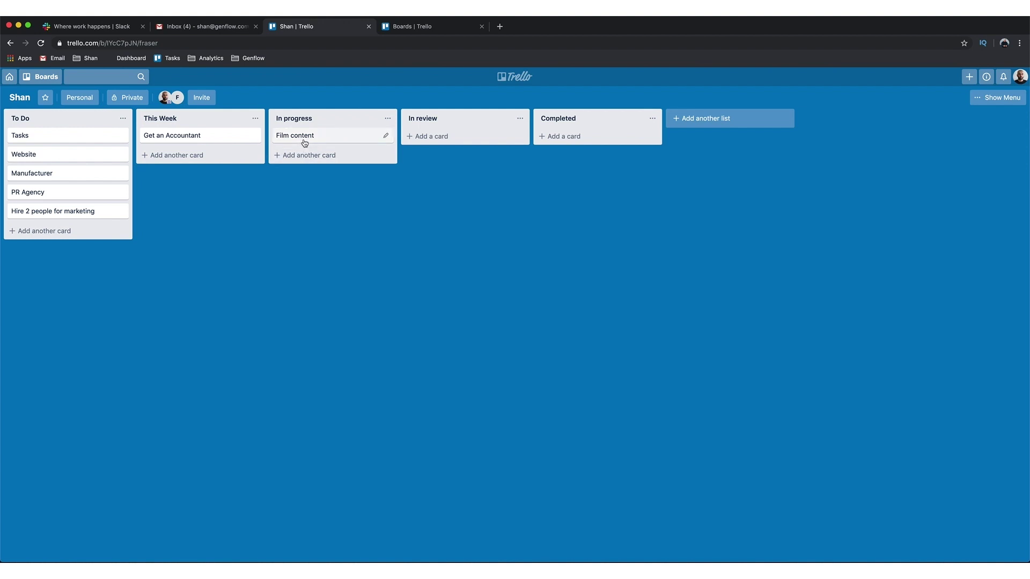
Move the Film content card to the In review list and assign the board owner to it as a member.
left_click_drag(317, 139, 345, 200)
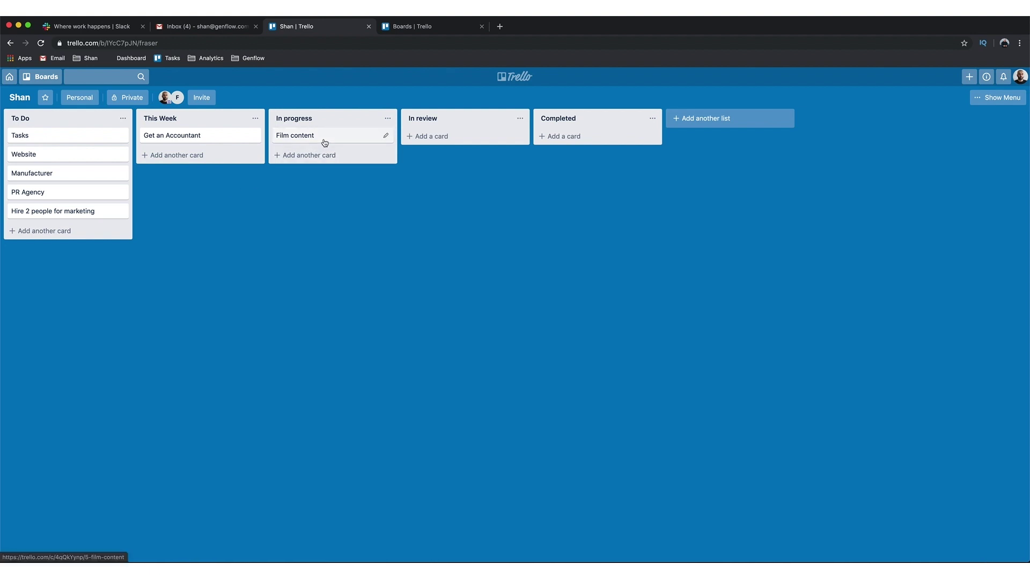
left_click_drag(325, 142, 456, 142)
left_click(518, 135)
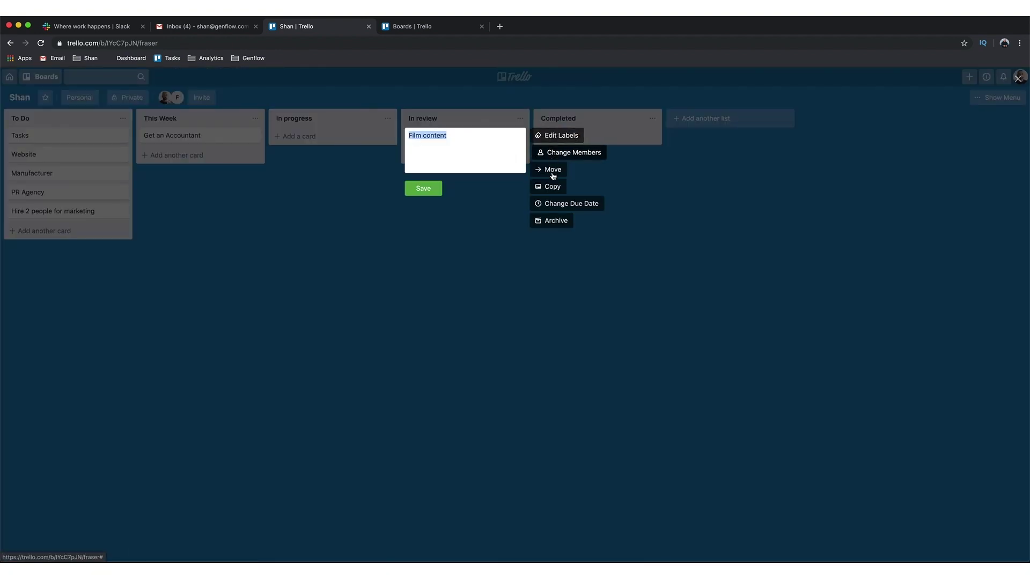
left_click(558, 153)
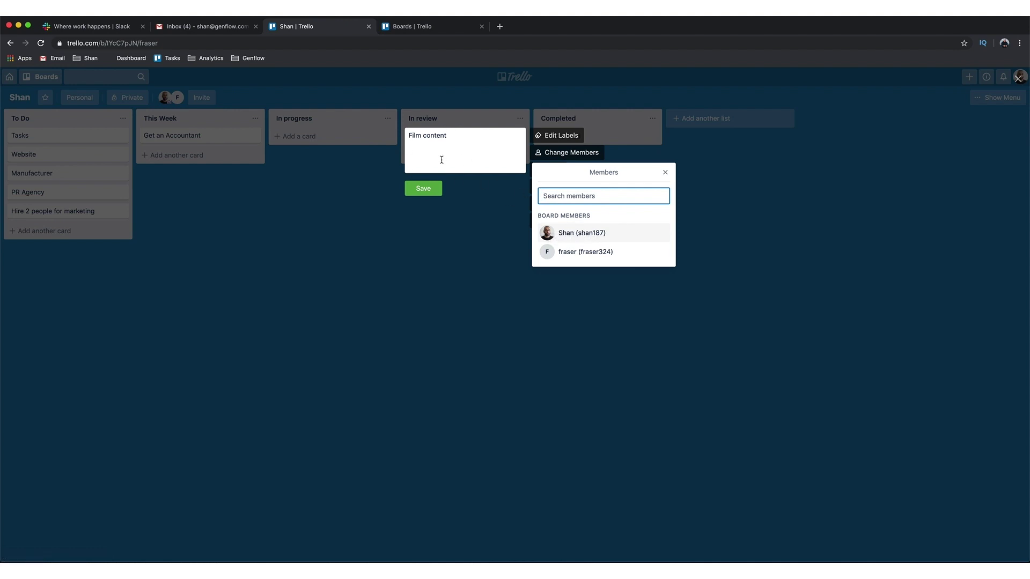
left_click(589, 235)
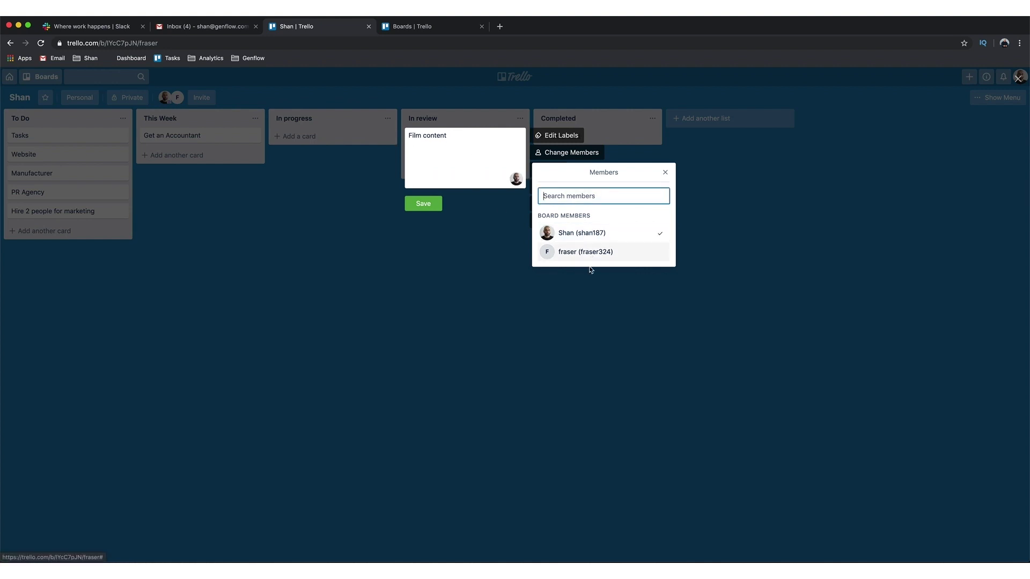
left_click(436, 206)
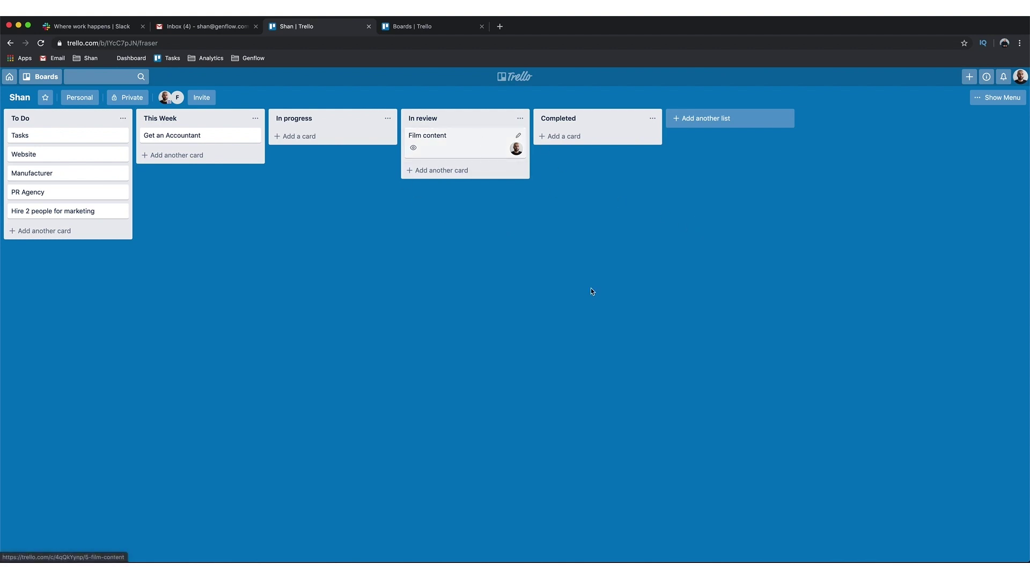
Give the Film content card the description "Need to film 3 videos on Instagram" and a due date of 2/10/2019 at 12:00.
key("Return")
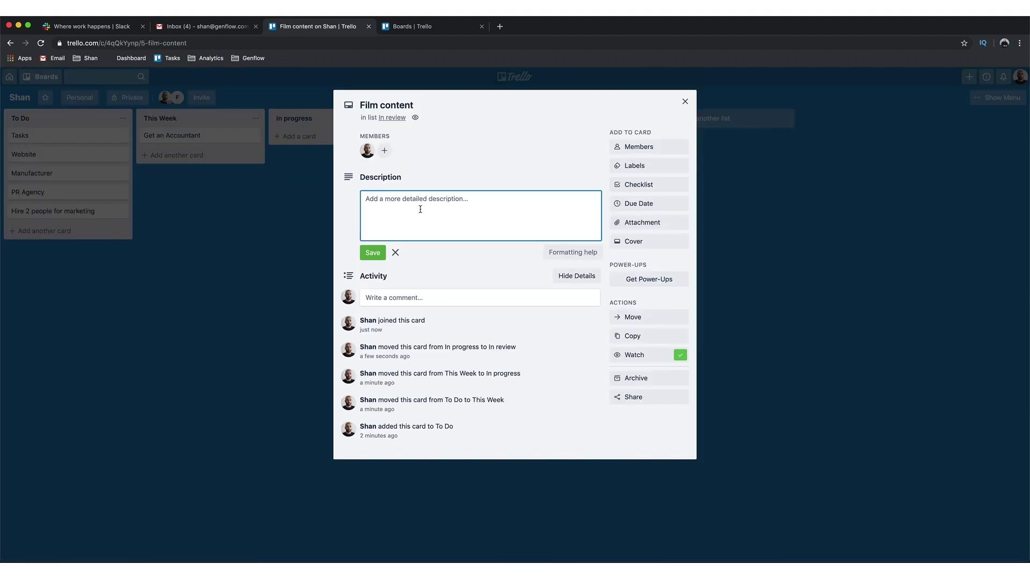
type("Need to film 3 videos on Instagram")
left_click(374, 256)
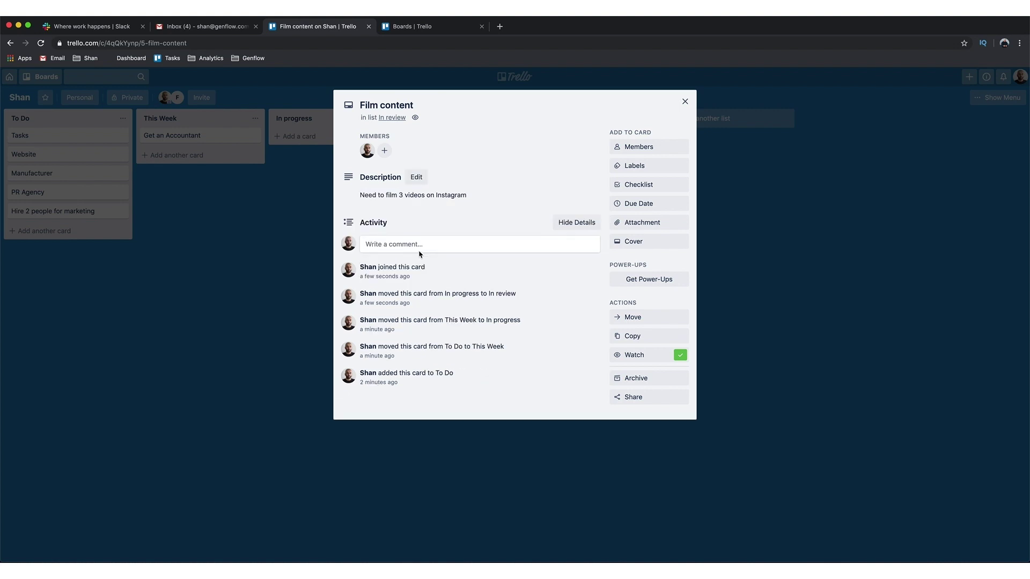
left_click(647, 210)
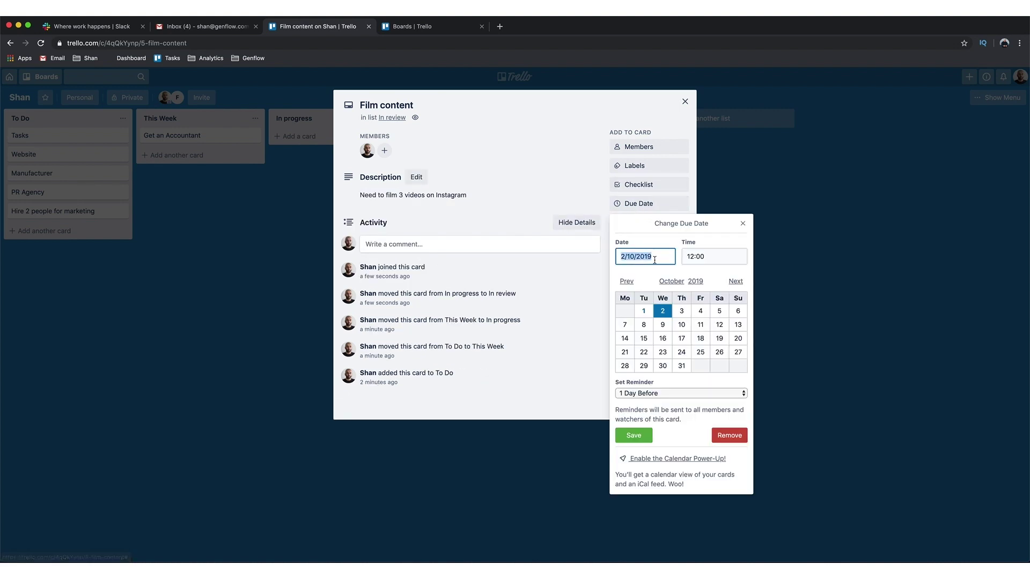
left_click(663, 311)
left_click(634, 433)
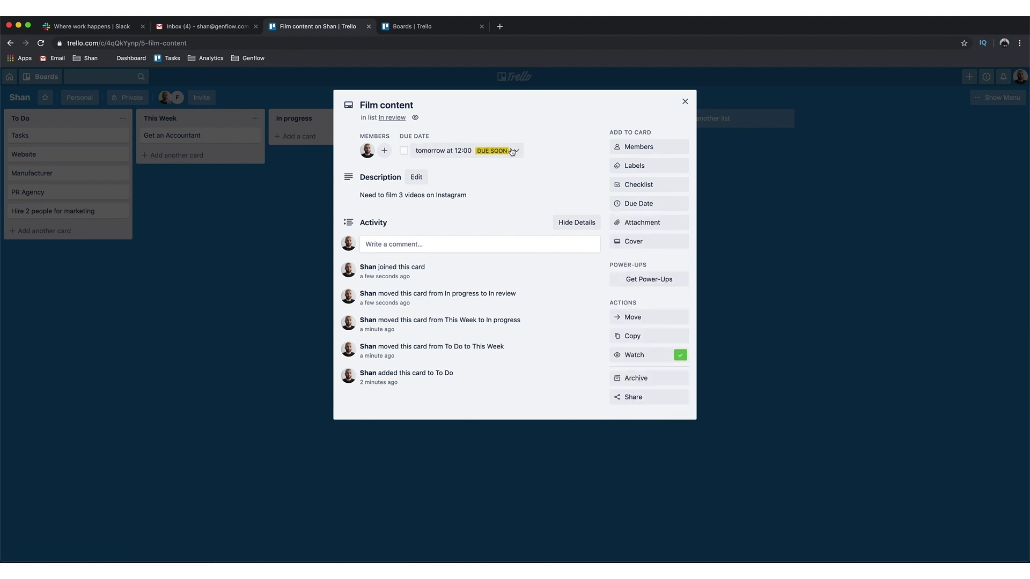
Name the orange label "Waiting for information" and apply it to the Film content card.
left_click(645, 166)
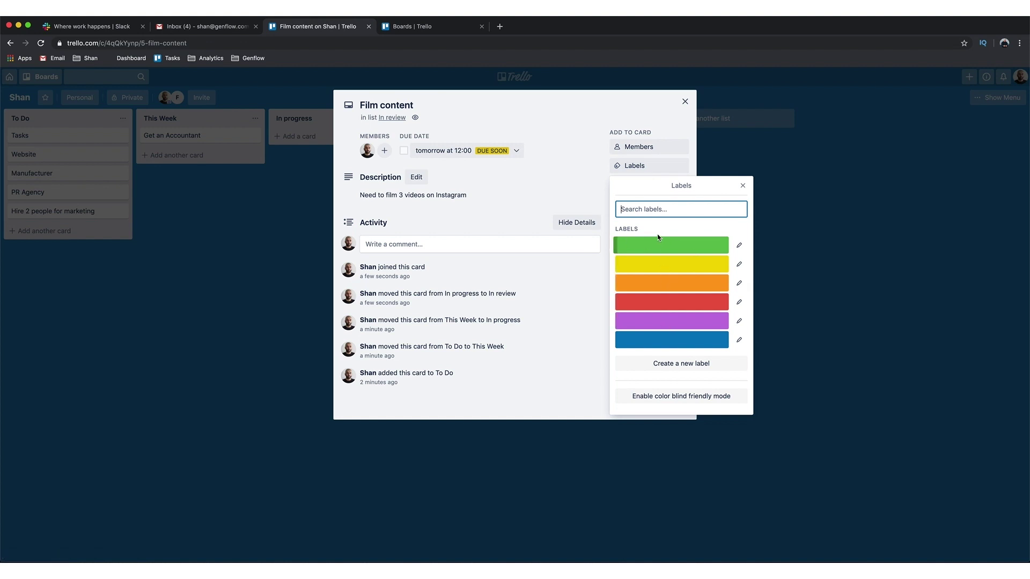
left_click(742, 289)
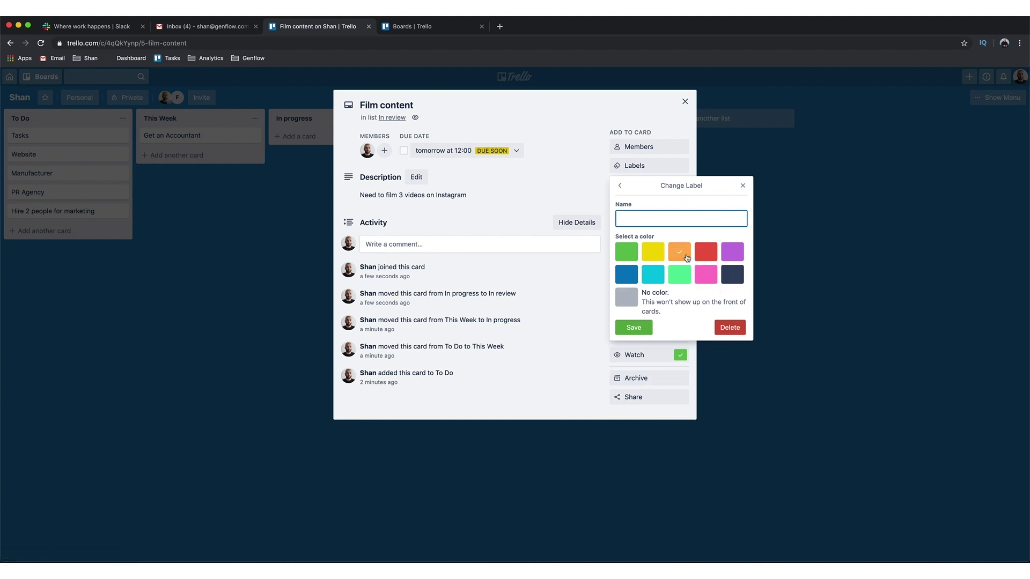
type("P")
type("Wait")
type("ing for information")
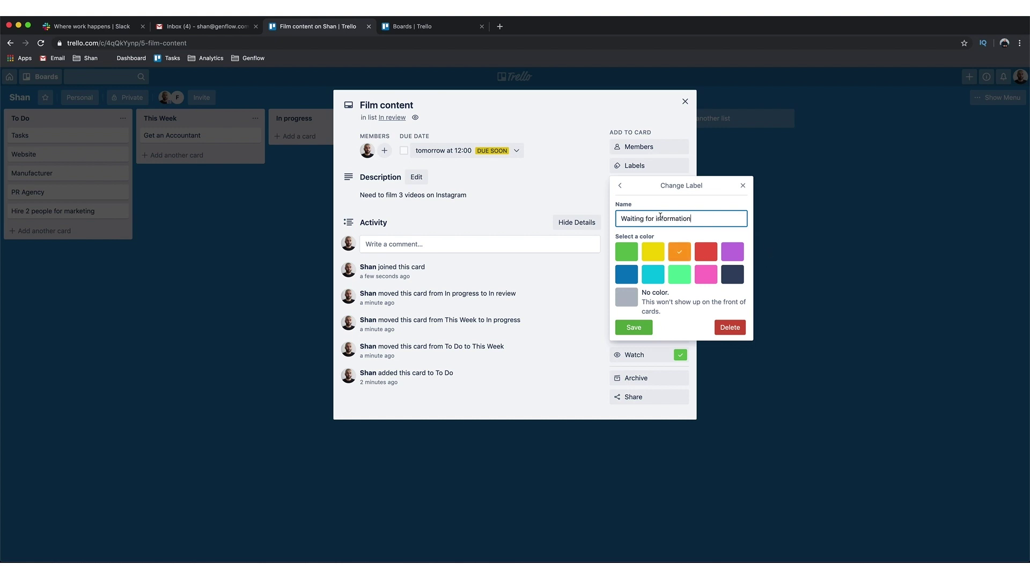
left_click(633, 327)
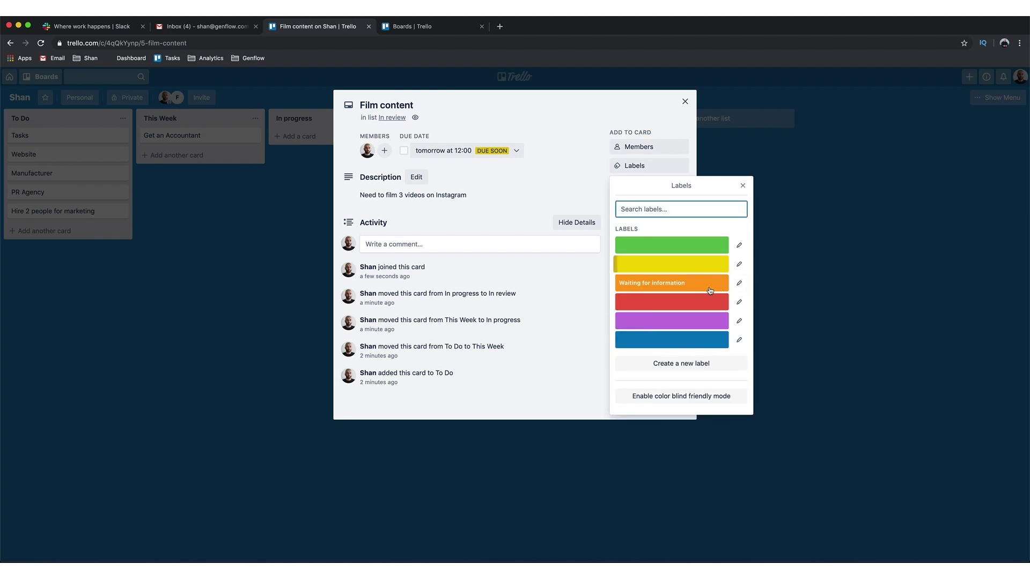
left_click(694, 285)
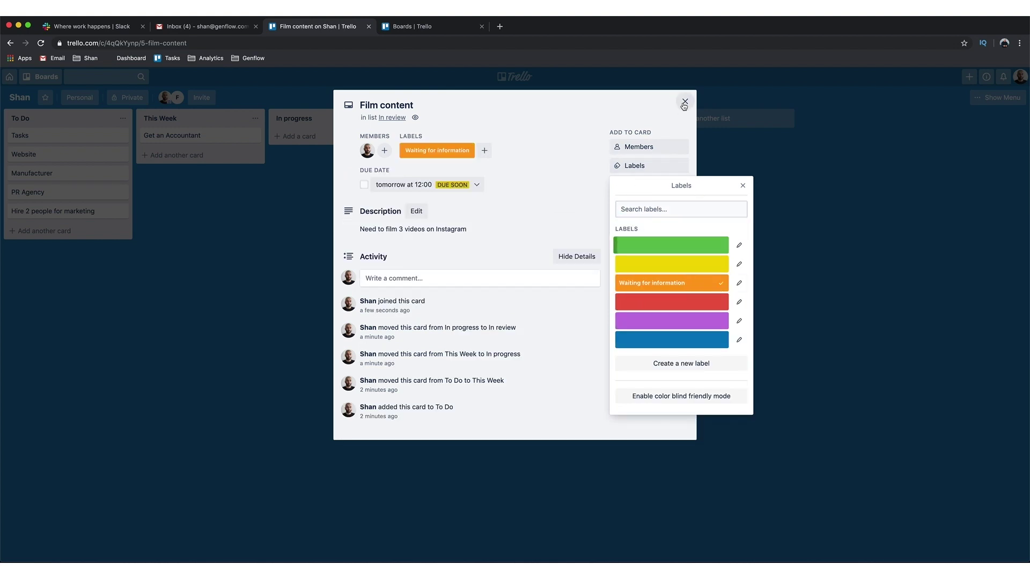
left_click(684, 102)
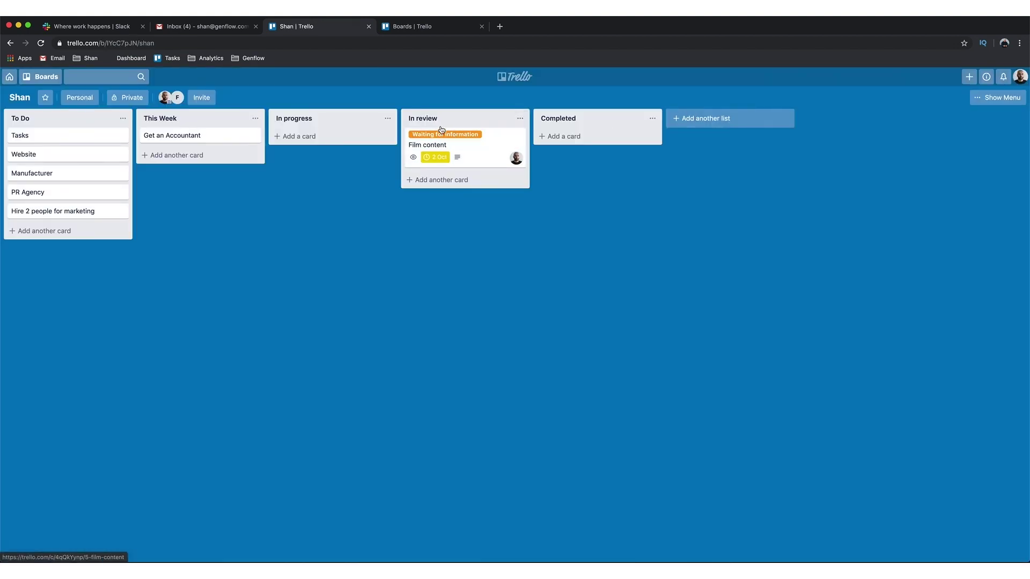
Name the yellow label "Ready to post" and apply it to the Film content card.
left_click(472, 141)
left_click(427, 134)
left_click(484, 157)
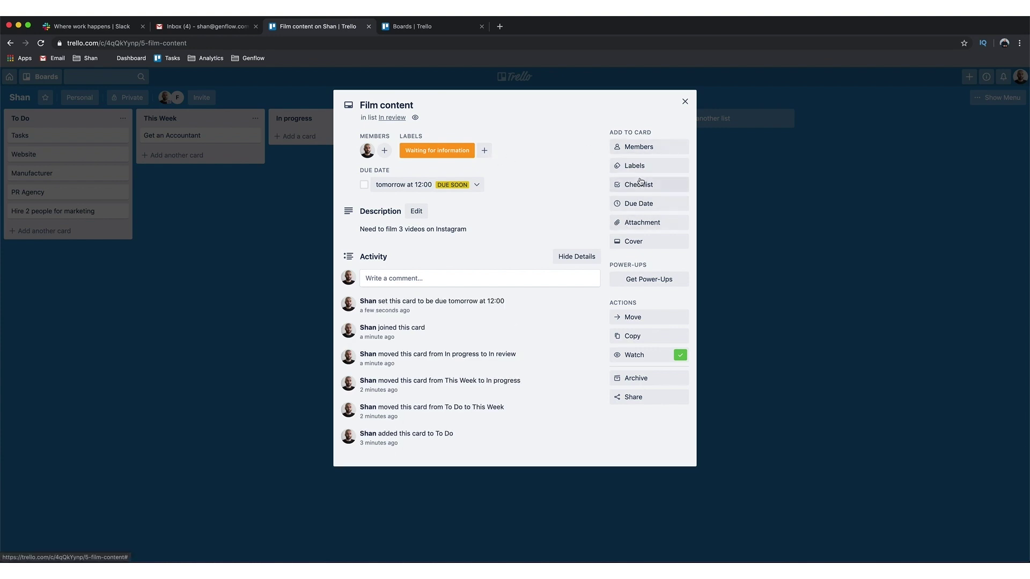
left_click(641, 166)
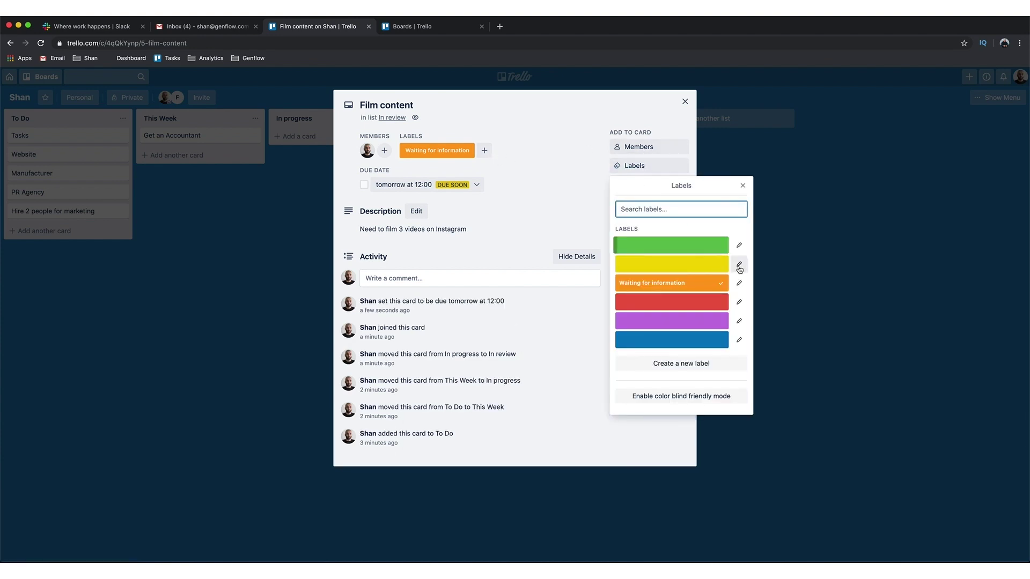
left_click(737, 265)
type("Ready to post")
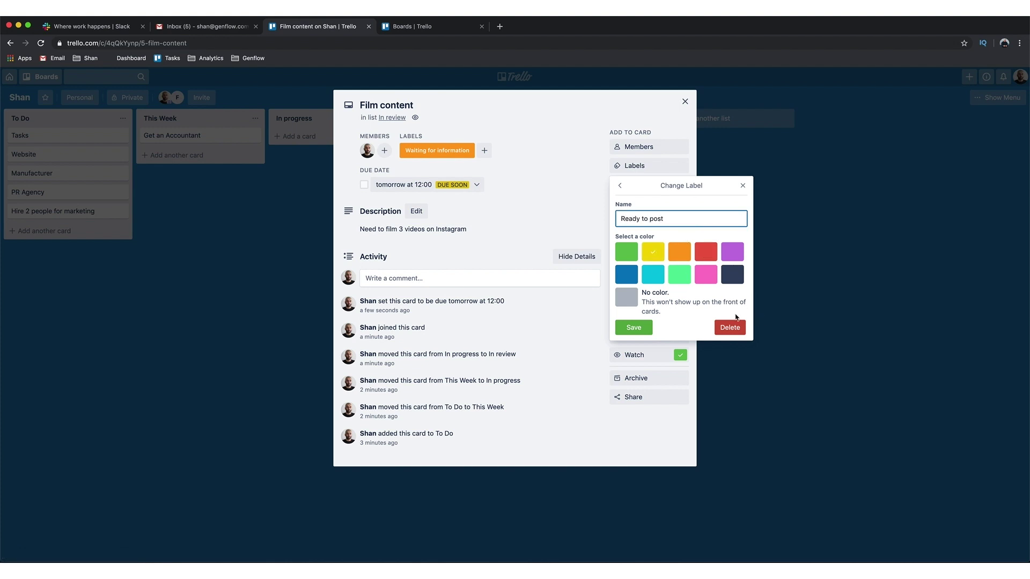
left_click(649, 328)
left_click(700, 266)
left_click(519, 154)
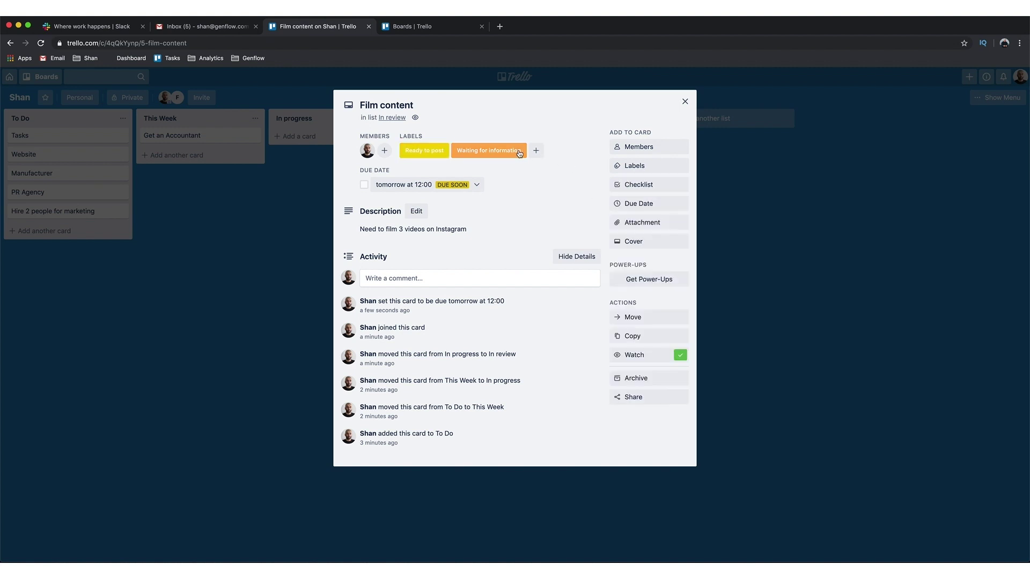
Remove the Waiting for information label from the Film content card and return to the board.
left_click(520, 153)
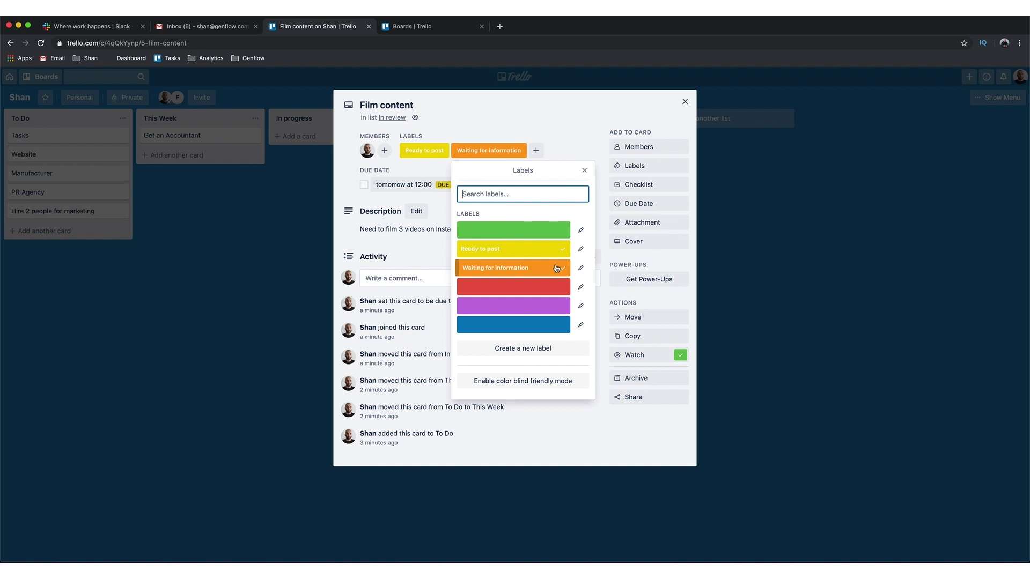
left_click(513, 267)
left_click(584, 171)
left_click(685, 102)
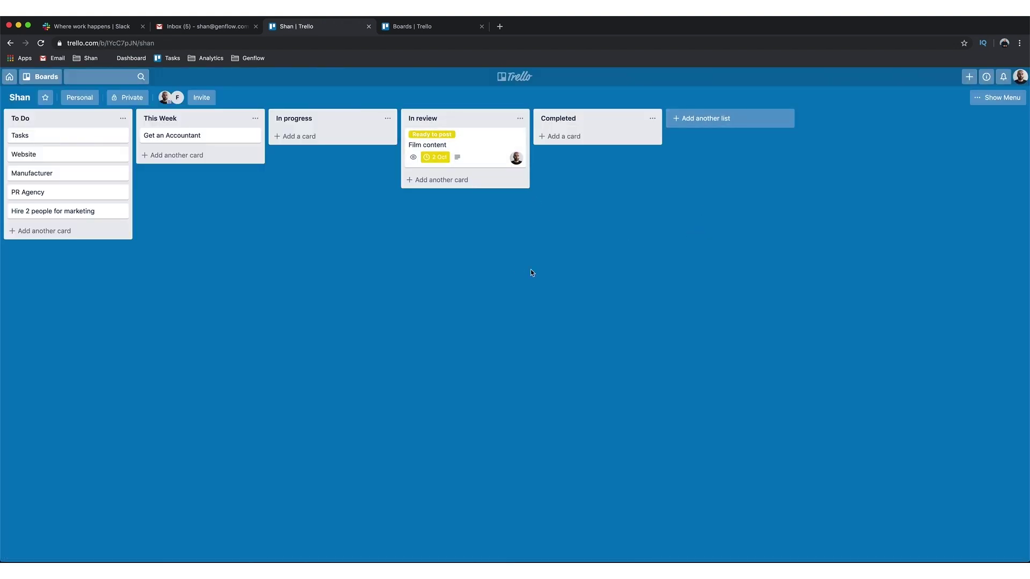
left_click(490, 143)
key("Escape")
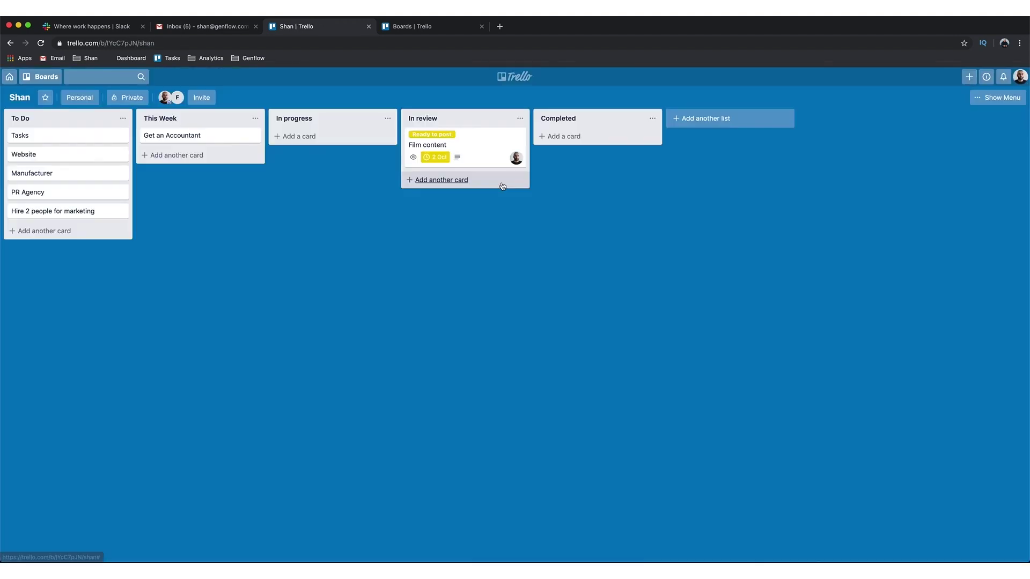
Add a checklist to the Website card with the items Hosting company, Buy domain and Write all desc.
left_click(72, 156)
left_click(668, 230)
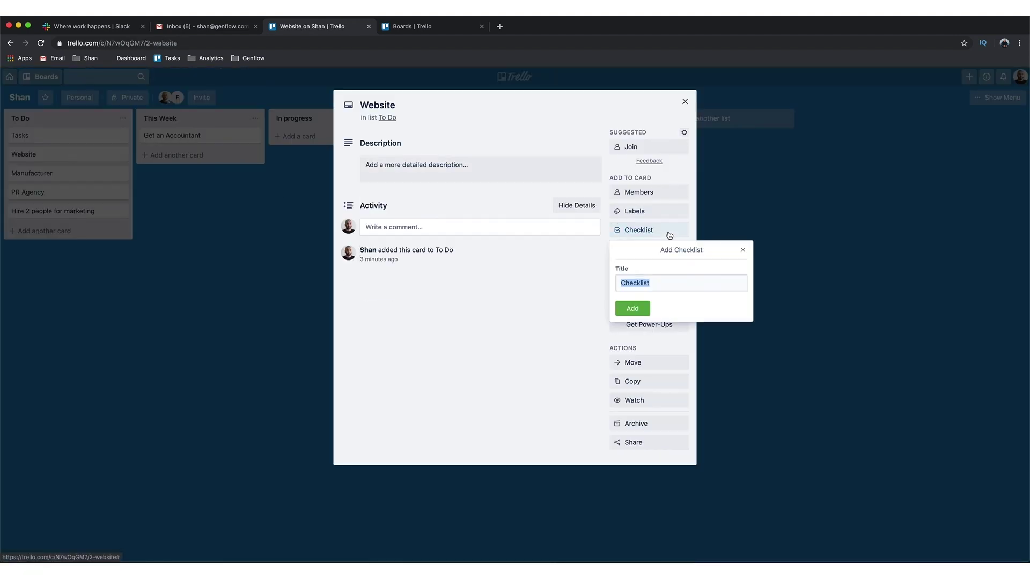
key("Return")
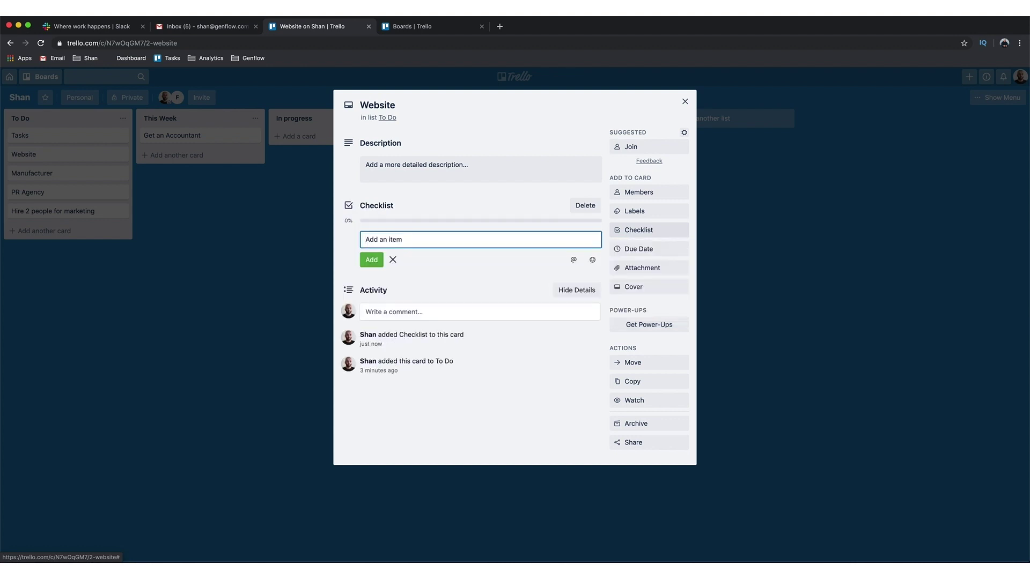
type("Hosting compan")
type("Buy domain")
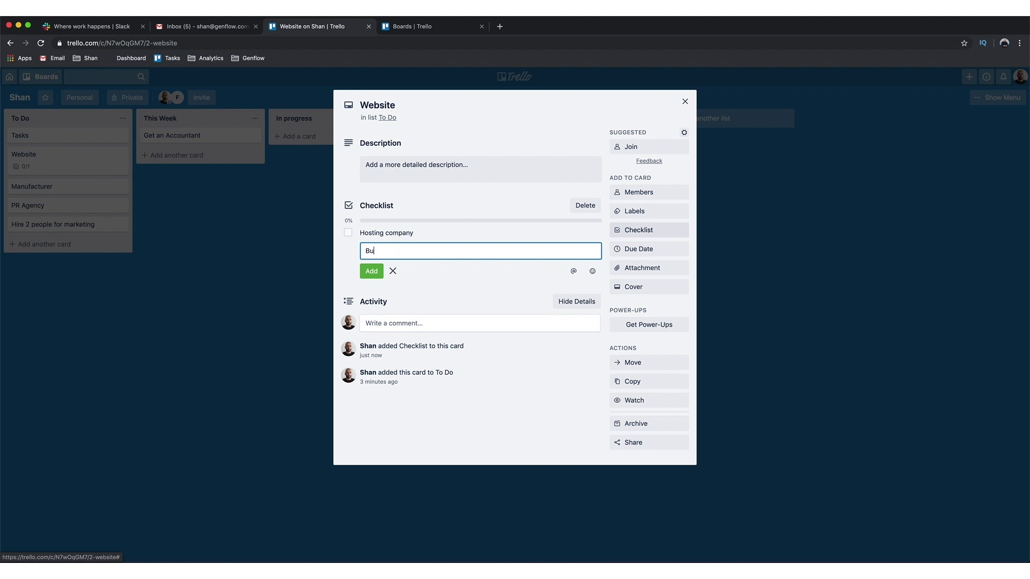
key("Return")
type("Write all desc")
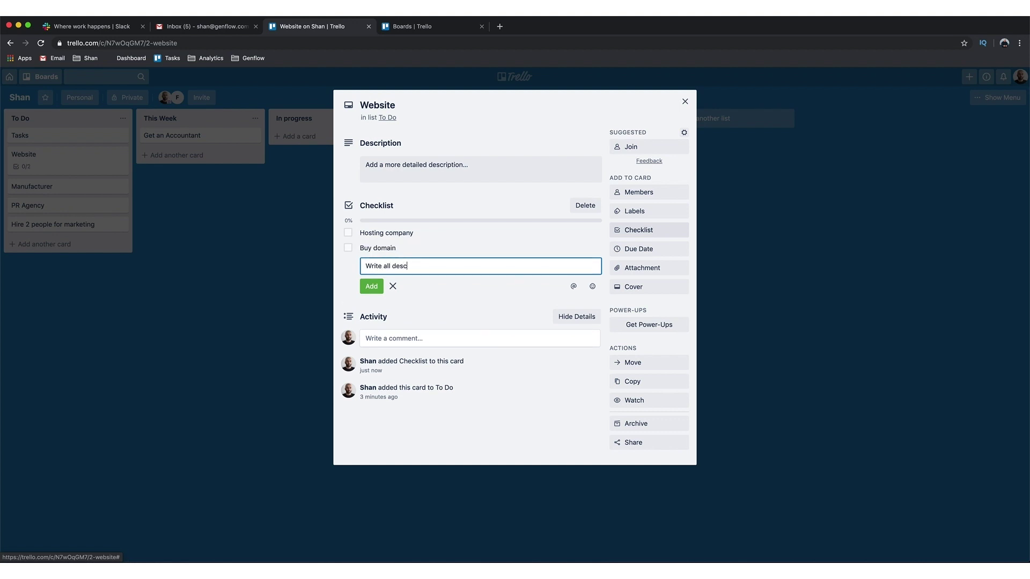
key("Return")
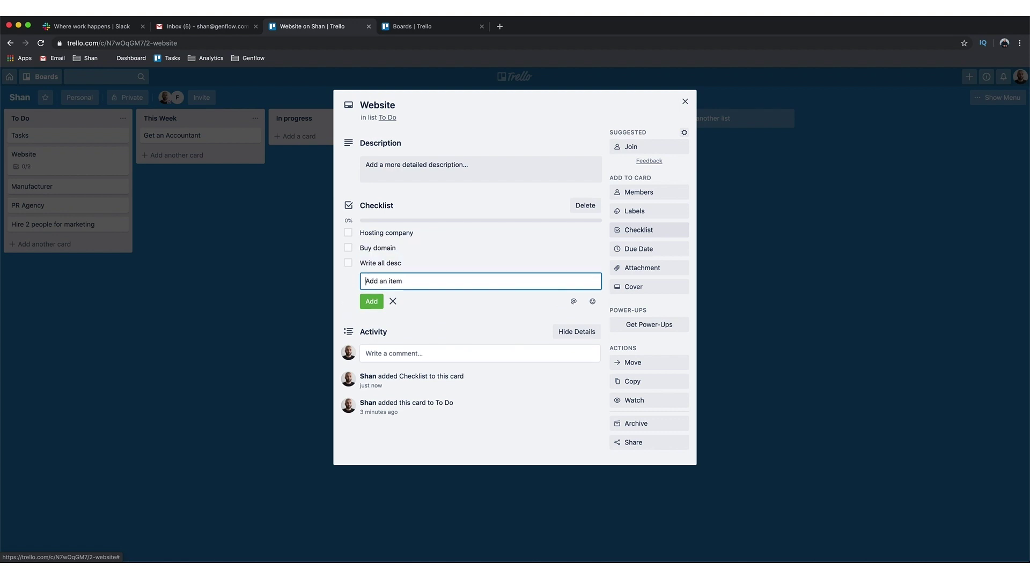
Add the items Buy the imagery and Plug in a payment platform to the Website checklist, and close the card.
type("Buy the imagery")
key("Return")
type("Plug in a play")
key("BackSpace")
key("BackSpace")
key("BackSpace")
type("ayment platform")
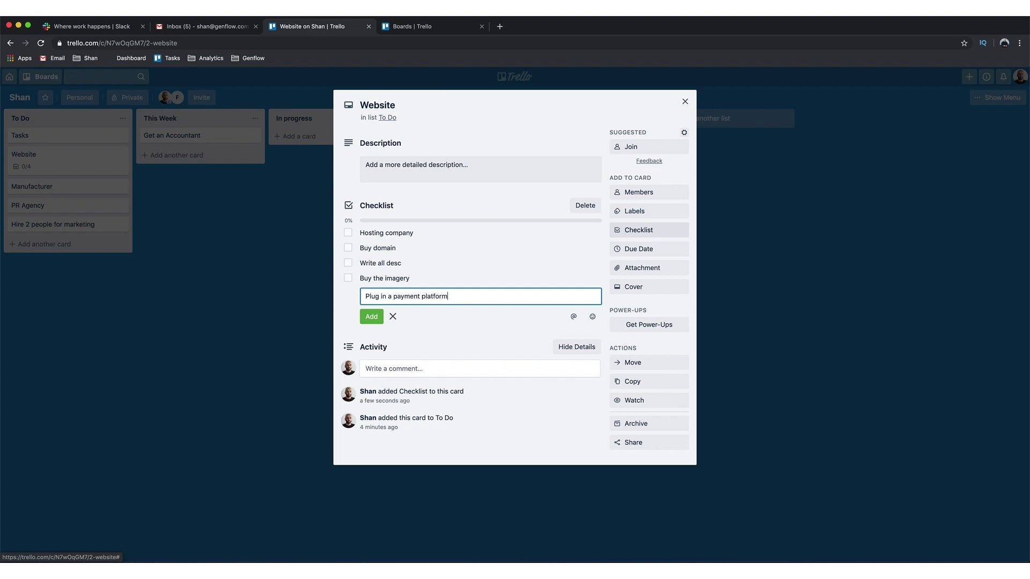
key("Return")
key("Escape")
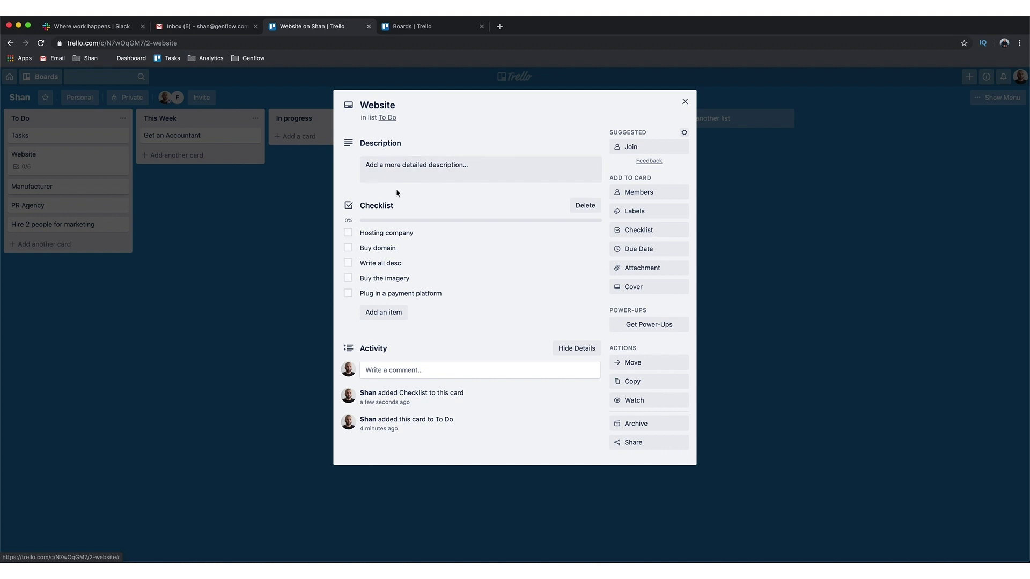
left_click(685, 102)
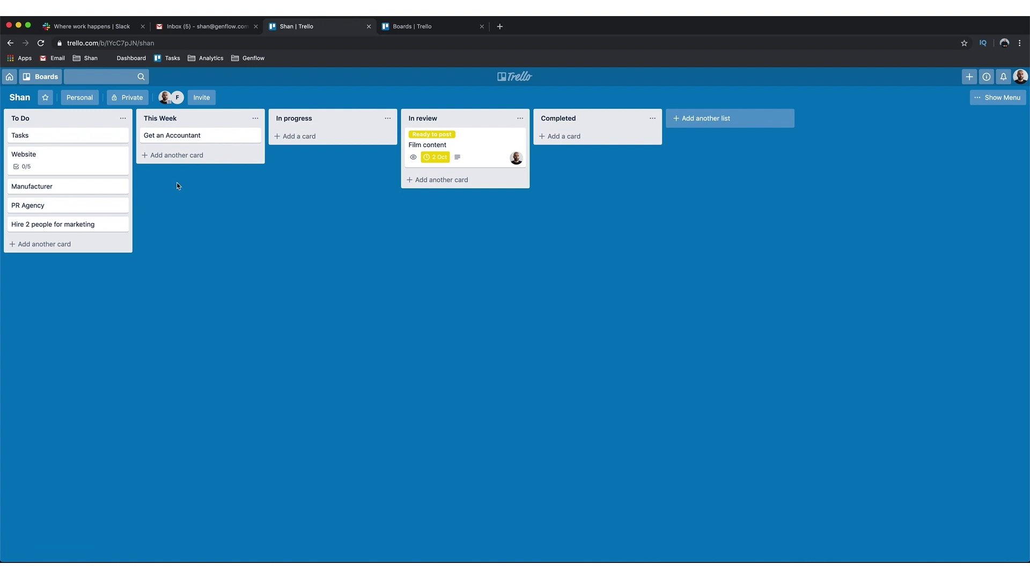
Move the Film content card to Completed and the Get an Accountant, Manufacturer and PR Agency cards to In progress.
left_click_drag(473, 153, 594, 150)
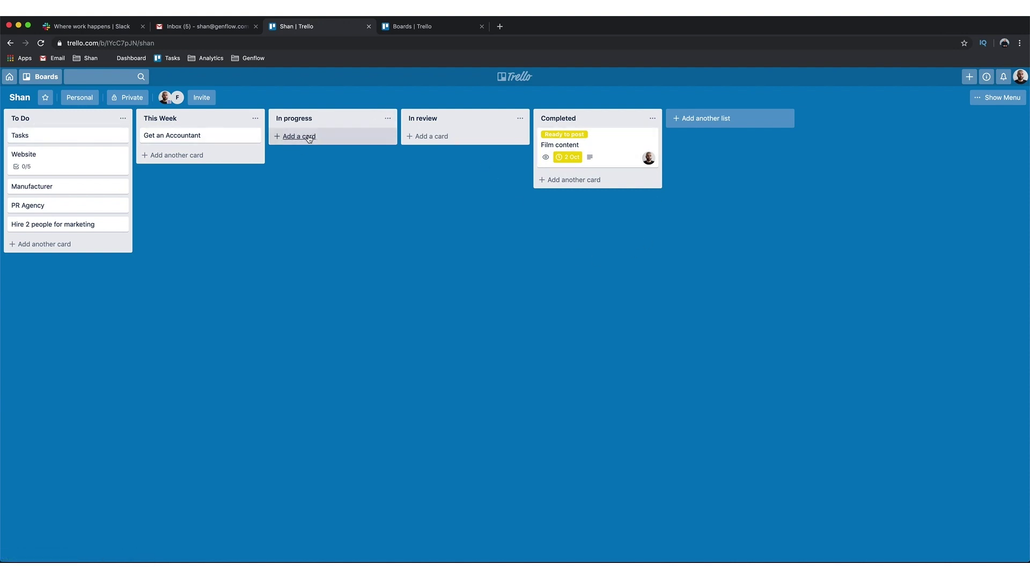
left_click_drag(193, 135, 322, 204)
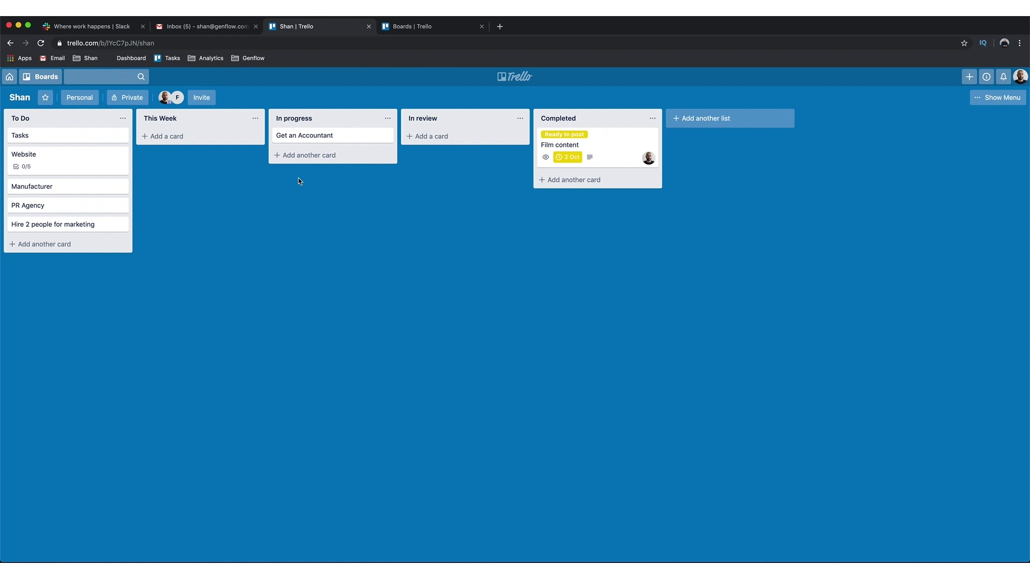
left_click_drag(55, 185, 322, 156)
left_click_drag(128, 185, 336, 179)
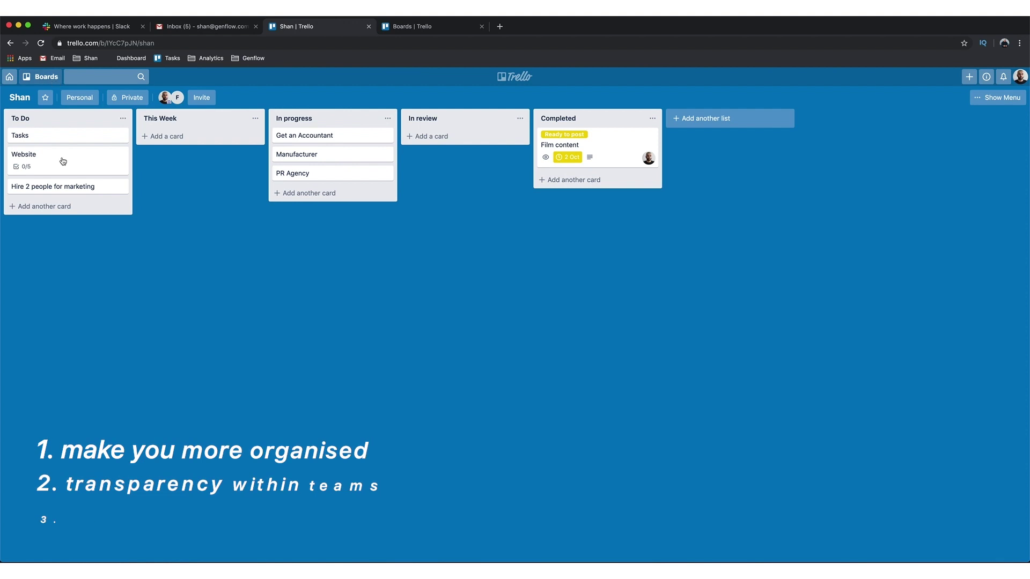
left_click(42, 77)
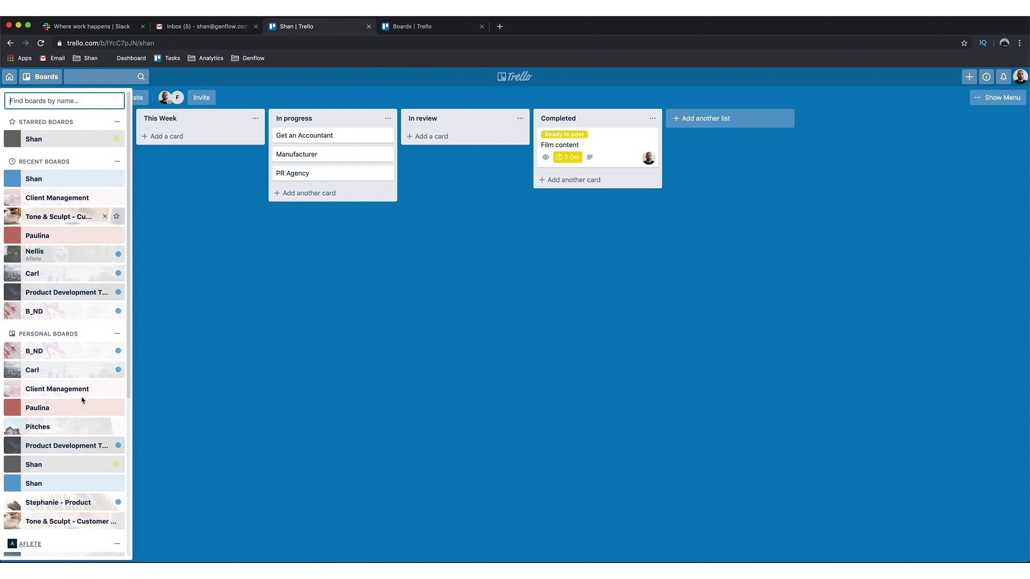
left_click(286, 330)
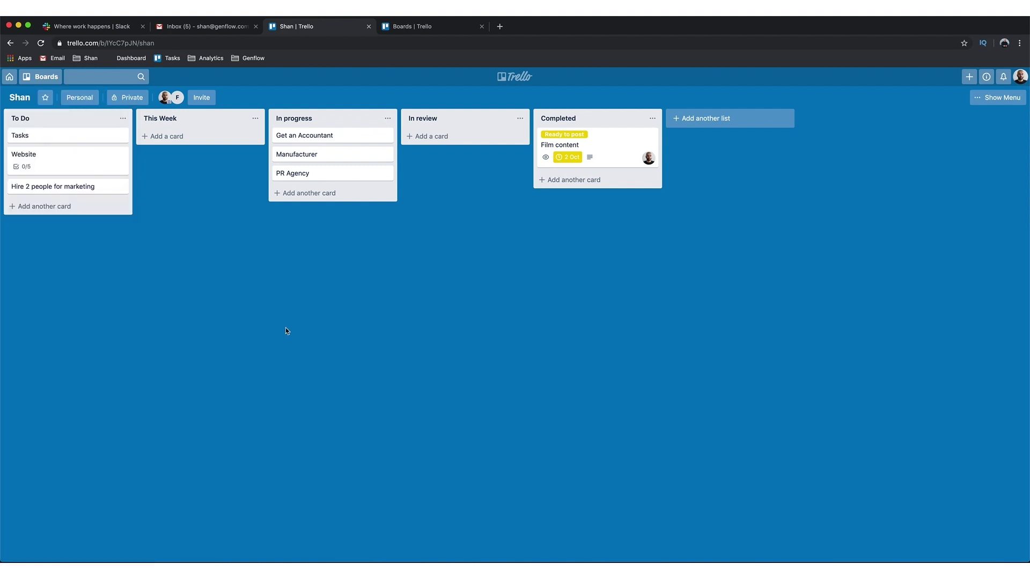